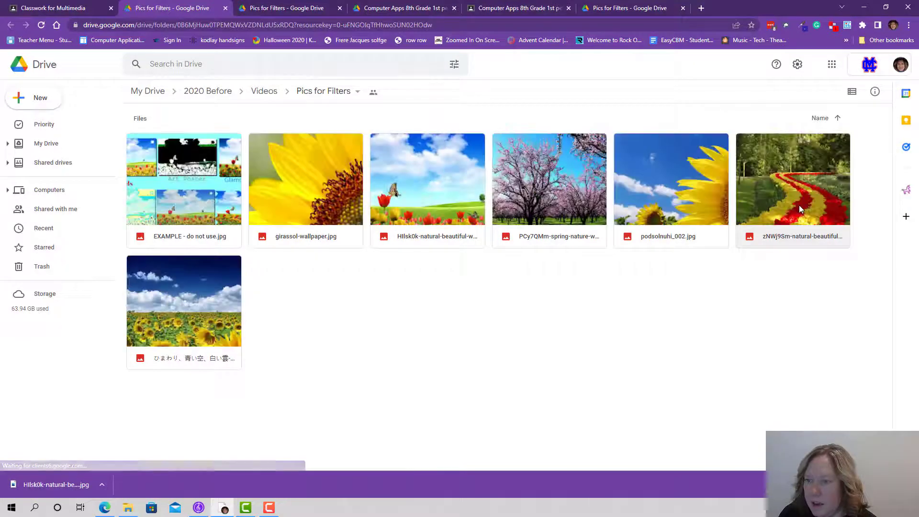
Examine the filter collage in EXAMPLE - do not use.jpg and return to the Pics for Filters folder.
left_click(180, 200)
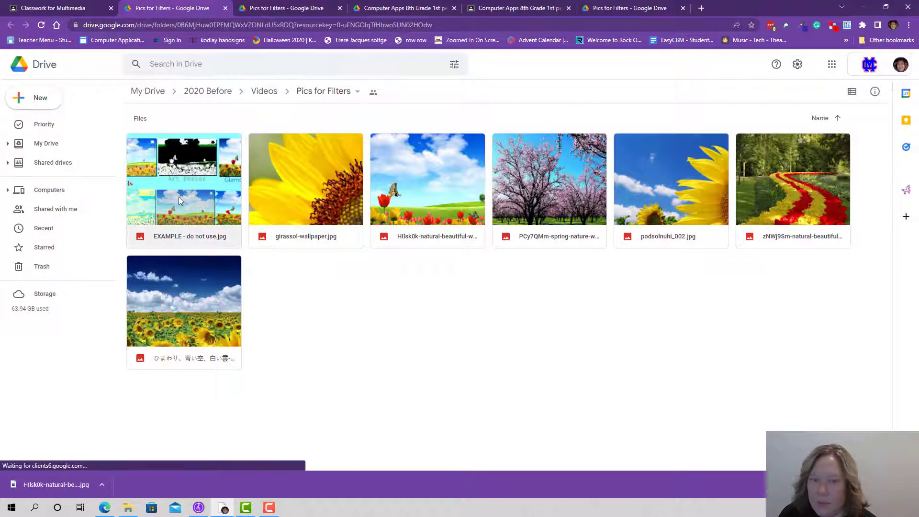
double_click(186, 237)
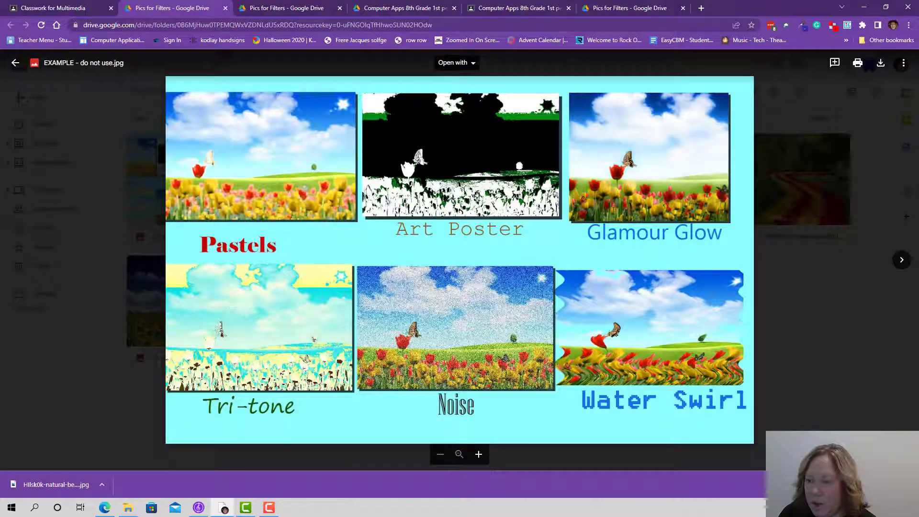
left_click(15, 63)
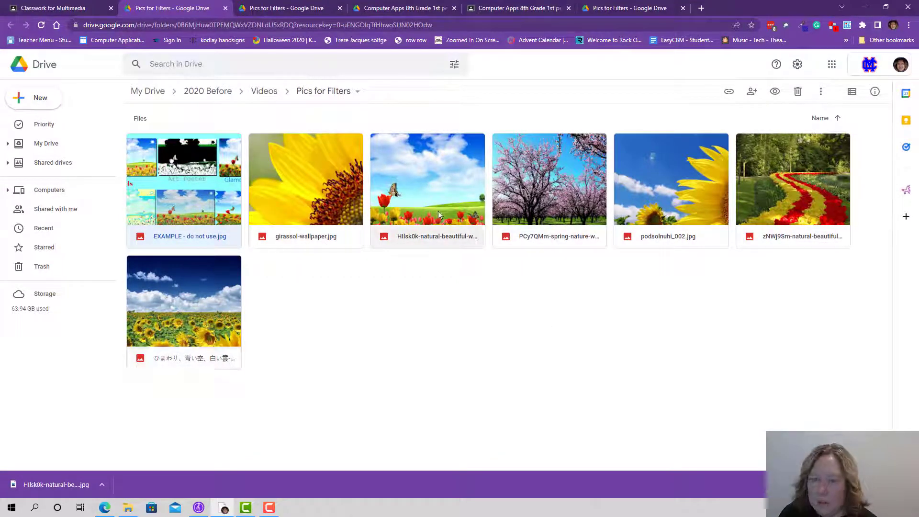
Download HIlsk0k-natural-beautiful-wallpaper.jpg to the Downloads folder and return to the file list.
left_click(412, 180)
double_click(412, 179)
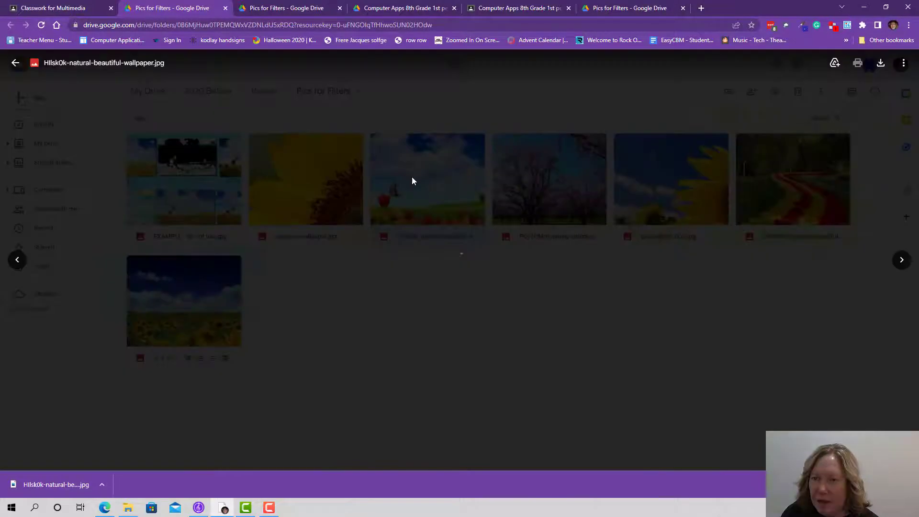
left_click(880, 67)
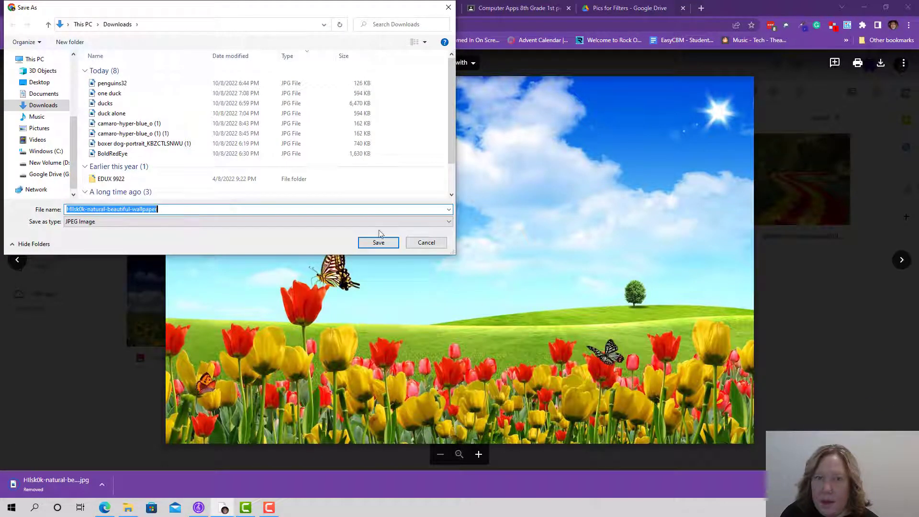
left_click(378, 242)
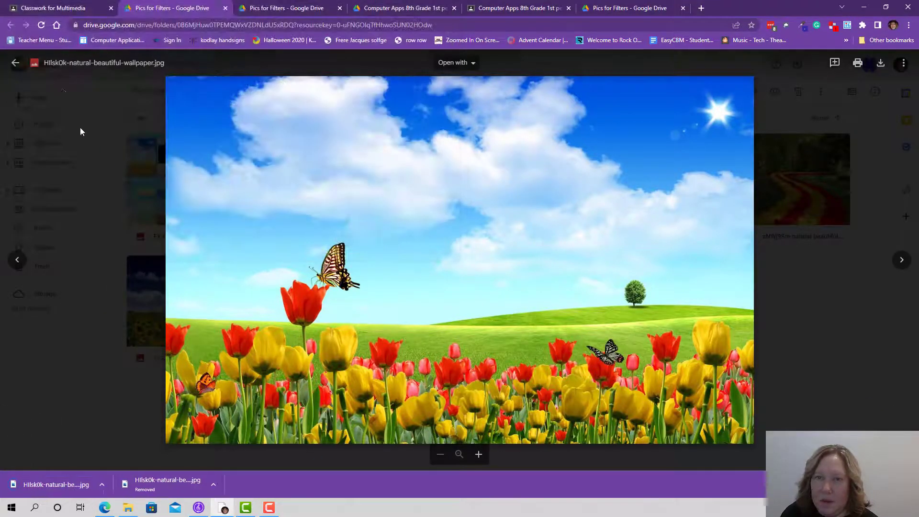
left_click(15, 63)
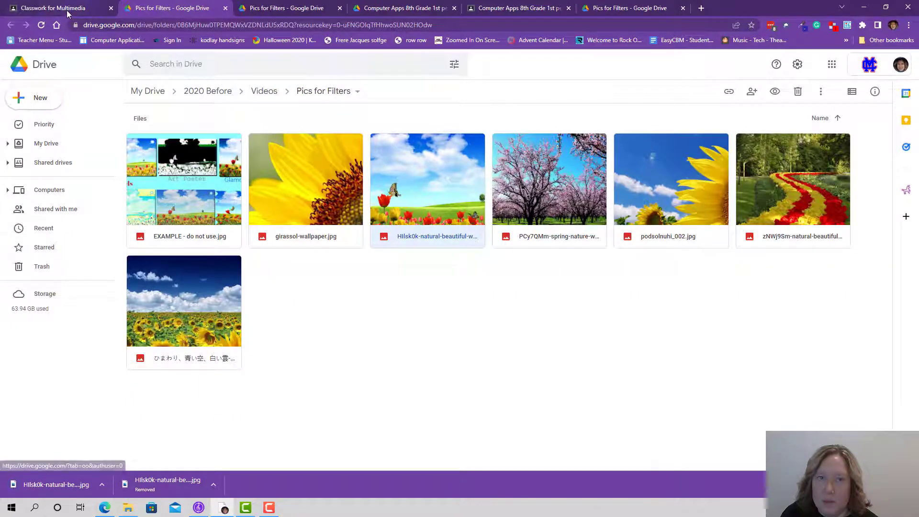
Switch to the Lesson 5: Filters assignment, follow its Pixlr link and start the Pixlr E advanced photo editor.
left_click(67, 10)
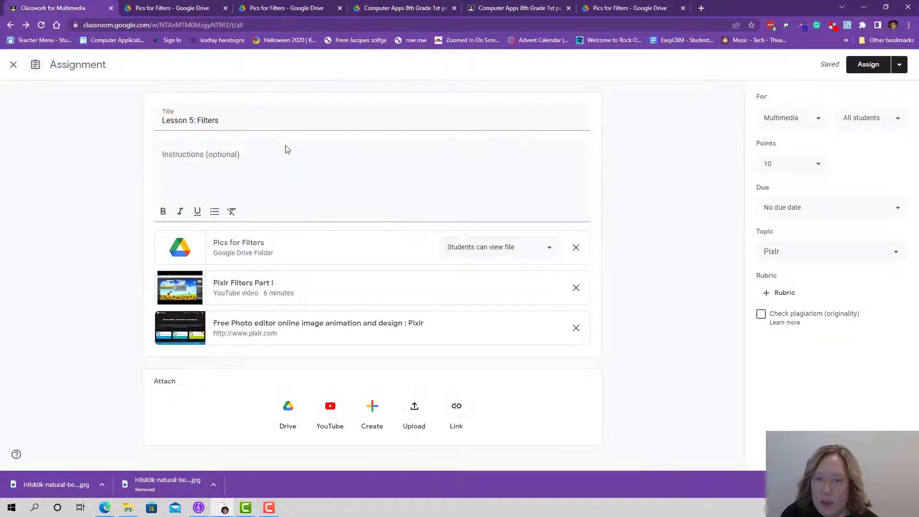
left_click(251, 328)
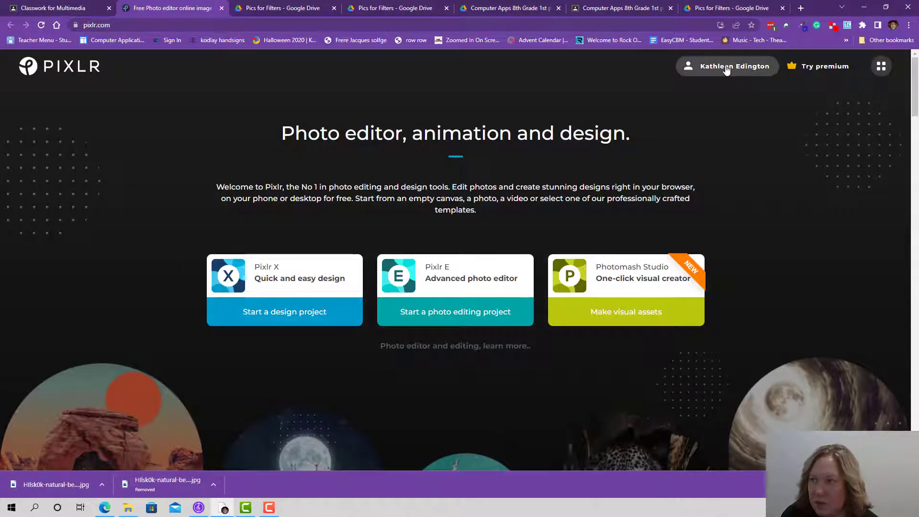
left_click(435, 287)
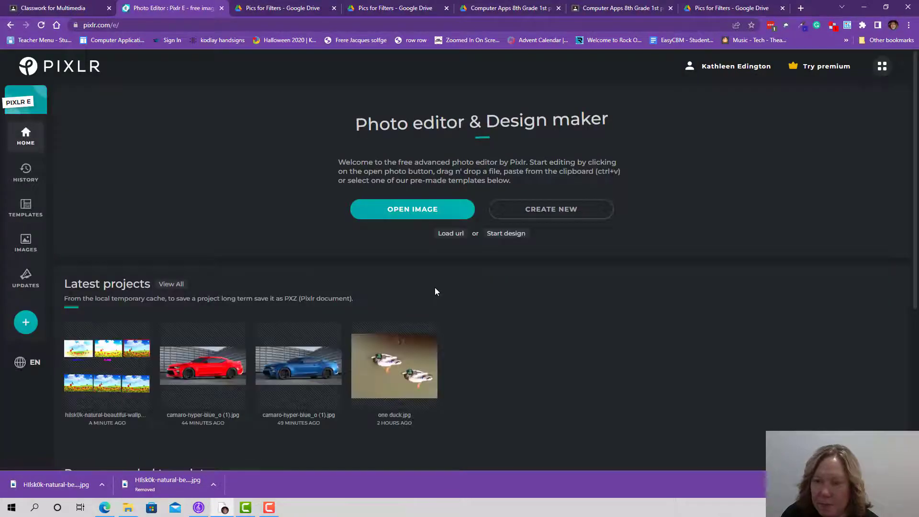
Open HIlsk0k-natural-beautiful-wallpaper from the Downloads folder for editing.
left_click(424, 209)
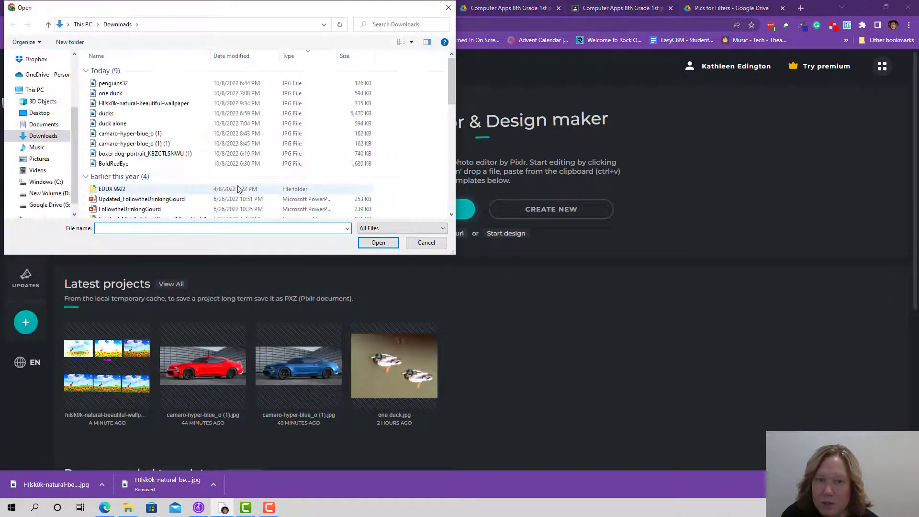
left_click(139, 105)
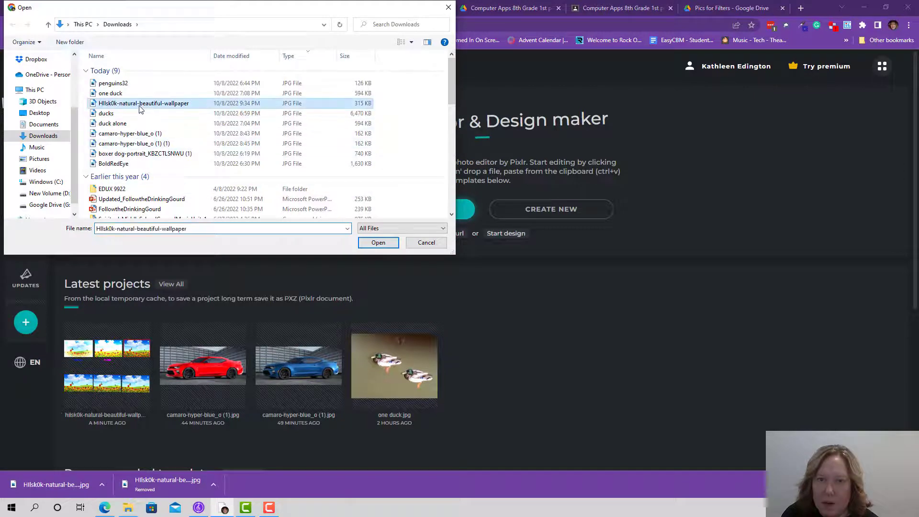
left_click(378, 243)
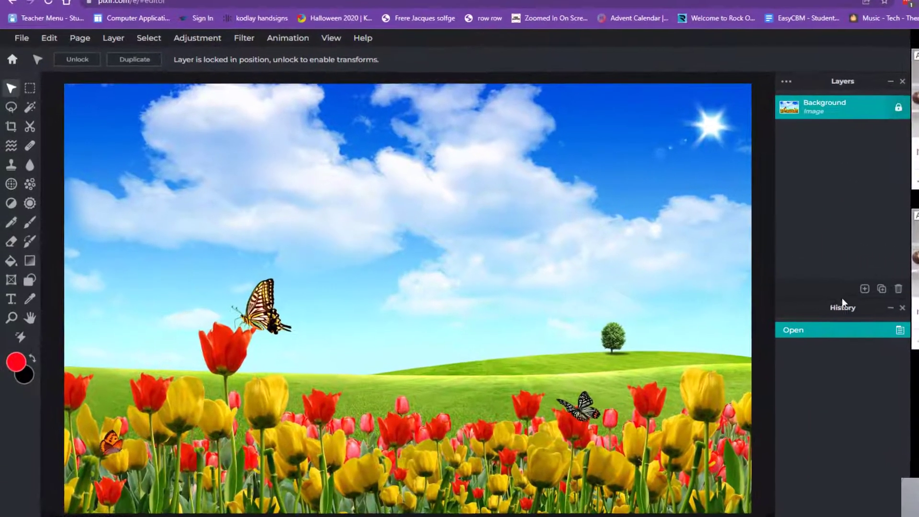
Duplicate the Background layer five times so the document holds six identical image layers.
left_click(734, 270)
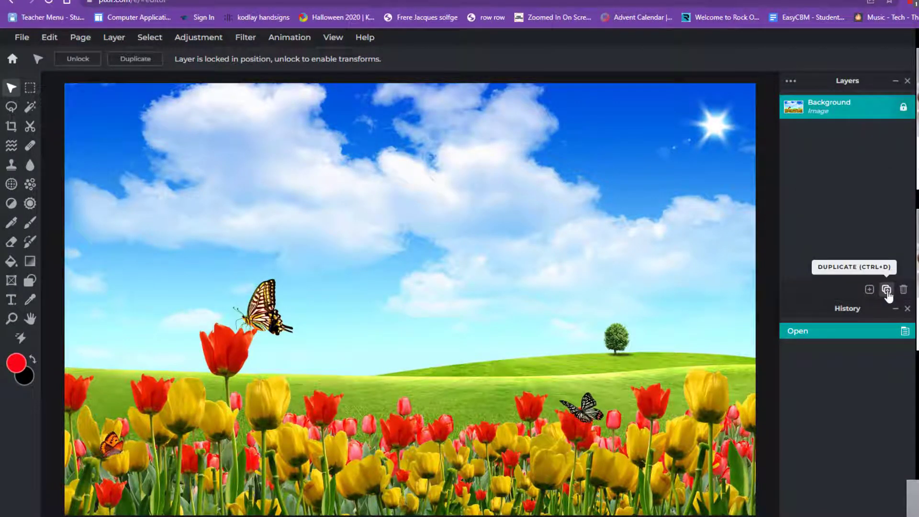
left_click(886, 290)
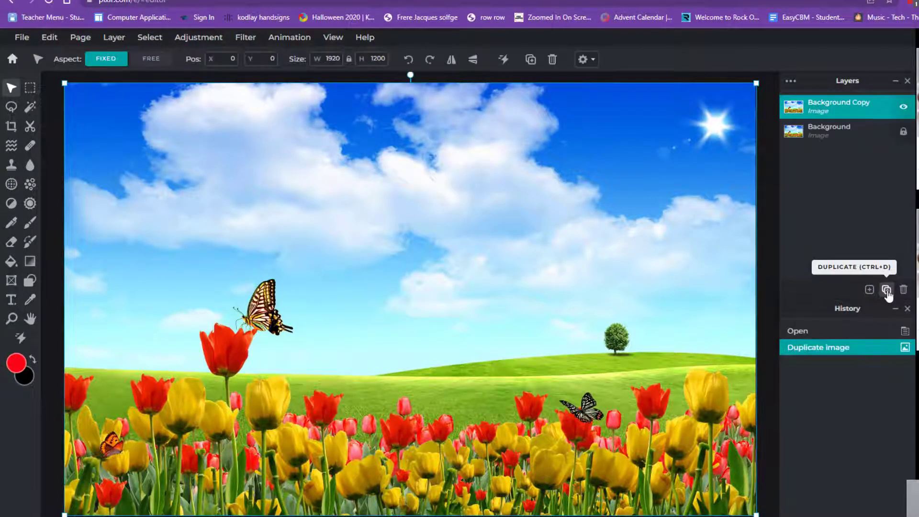
left_click(886, 290)
left_click(886, 290)
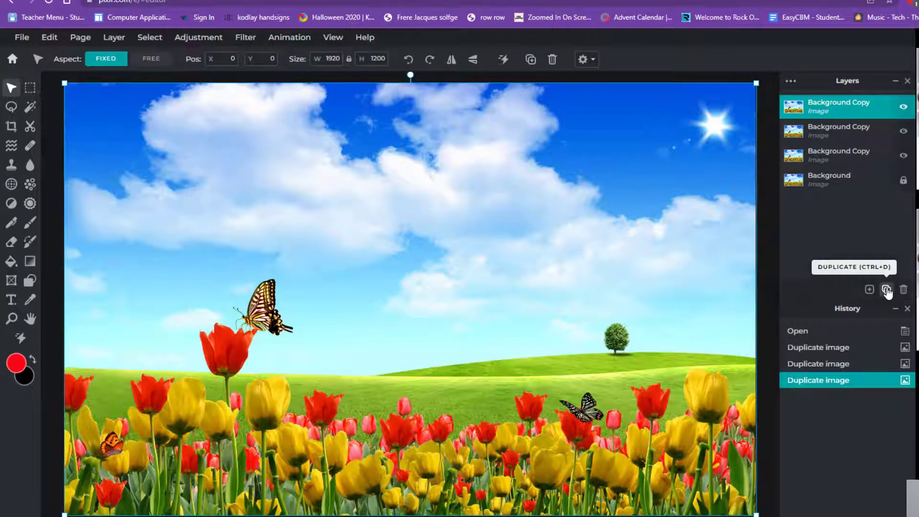
left_click(115, 38)
left_click(121, 71)
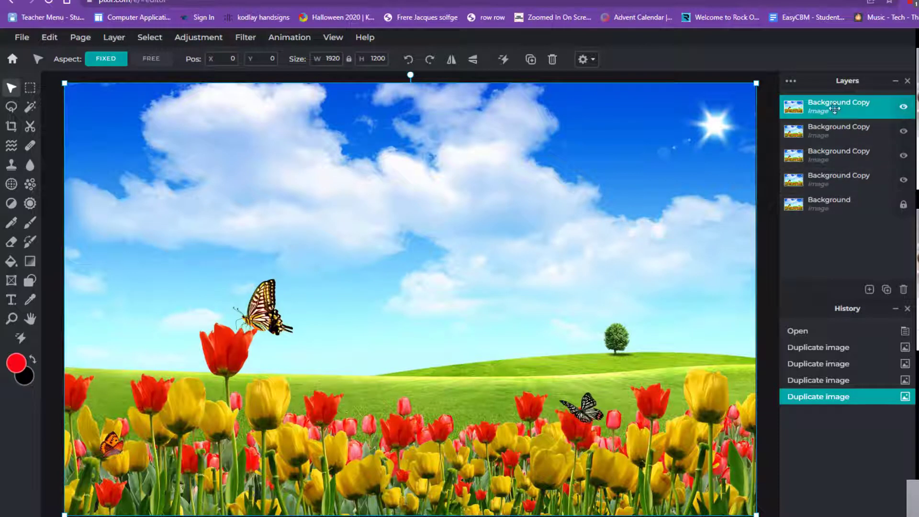
left_click(886, 289)
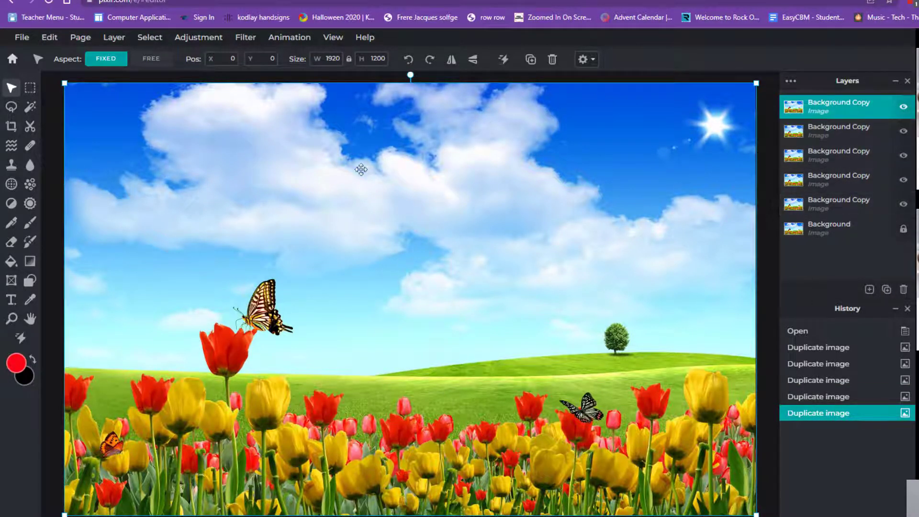
Free-transform the topmost copy down to about 581 × 363 in the canvas's upper-left corner and apply it.
left_click(50, 39)
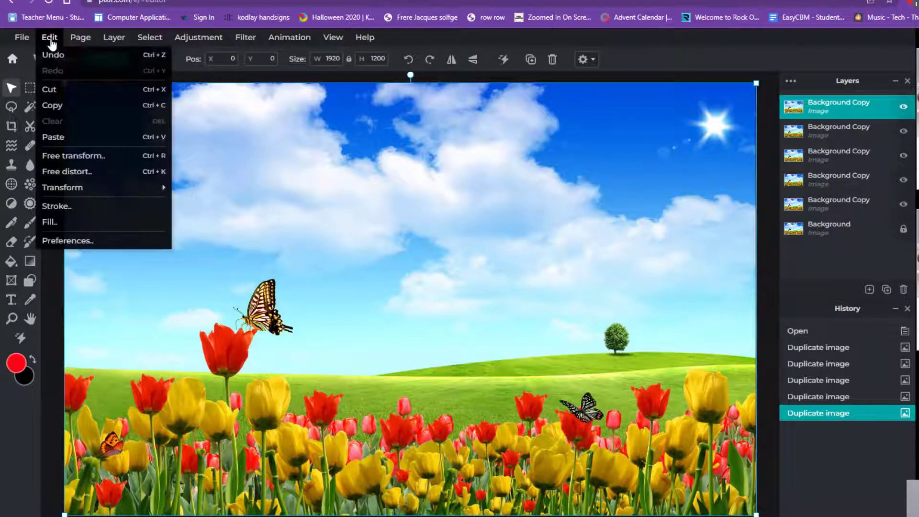
left_click(72, 155)
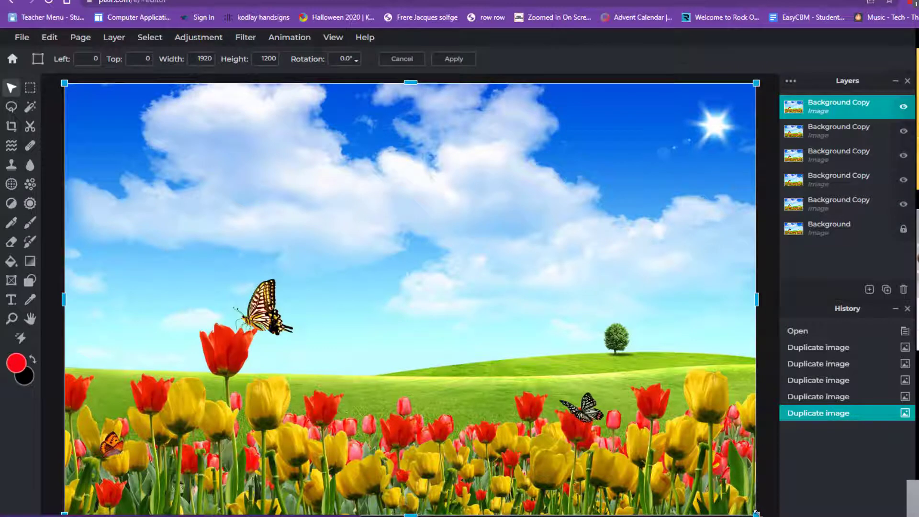
left_click_drag(756, 514, 271, 227)
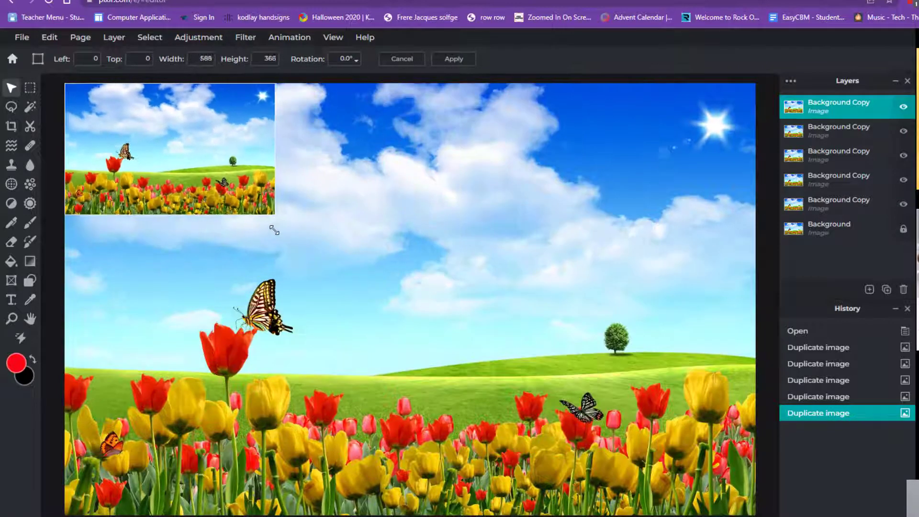
left_click(546, 224)
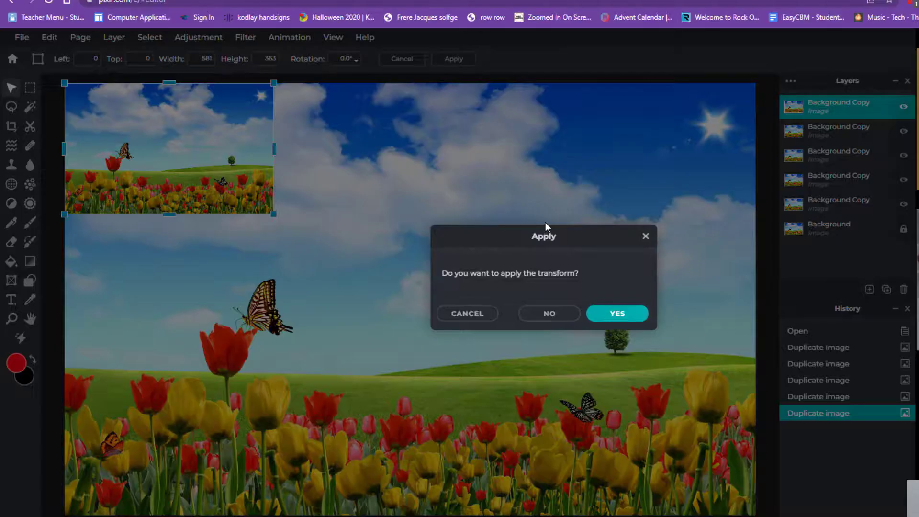
left_click(618, 314)
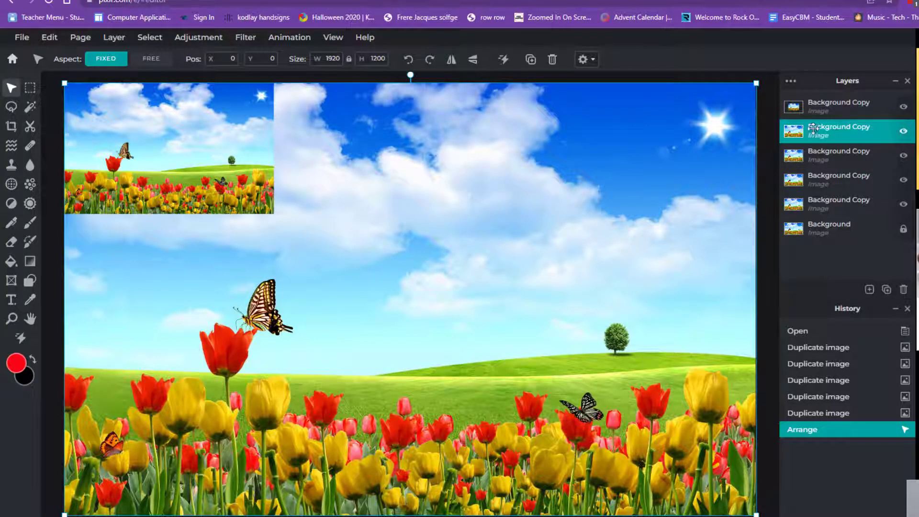
Free-transform the second copy to about 673 × 421, place it at the canvas's top middle and apply it.
left_click(50, 36)
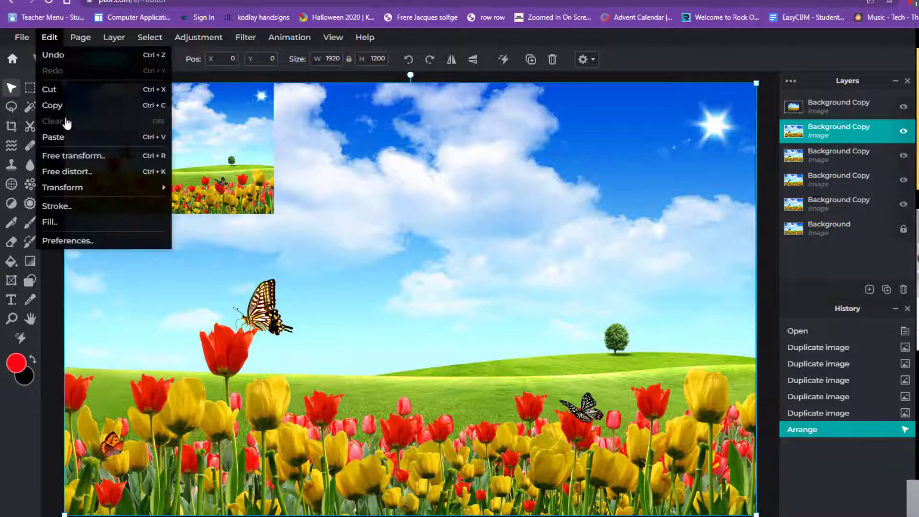
left_click(74, 156)
left_click_drag(64, 84, 513, 364)
left_click_drag(561, 437, 344, 155)
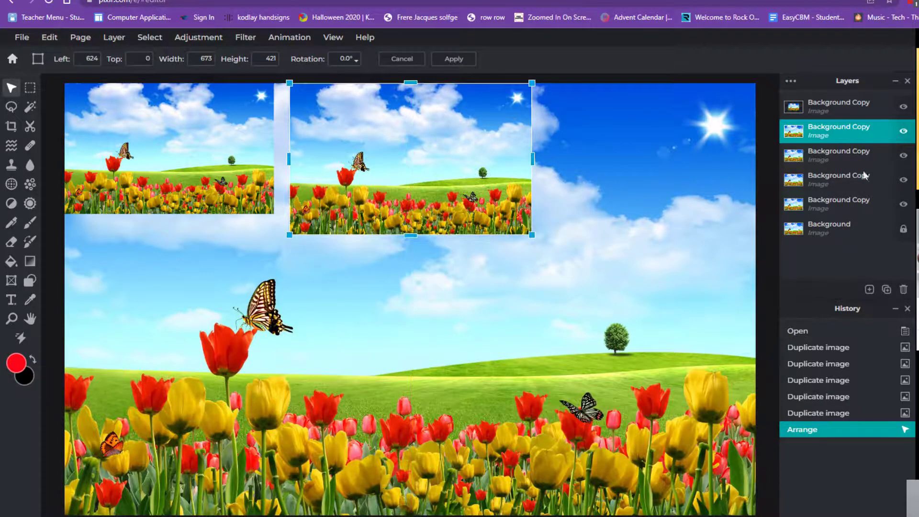
left_click(857, 155)
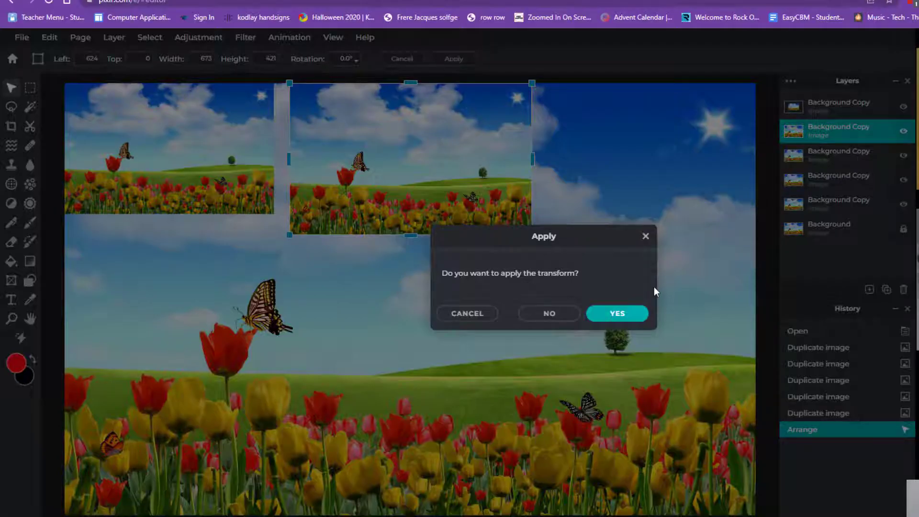
left_click(617, 313)
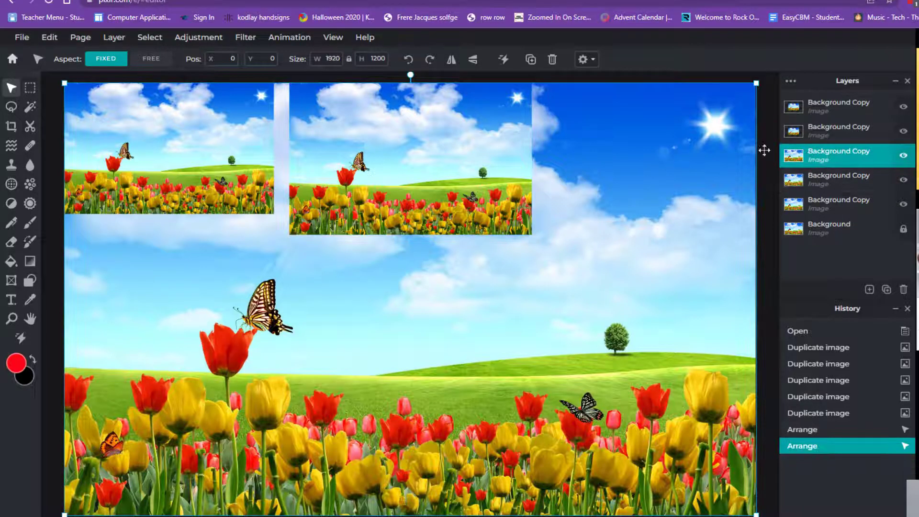
Free-transform the third copy to about 563 × 352, place it at the canvas's upper right and apply it.
left_click(49, 37)
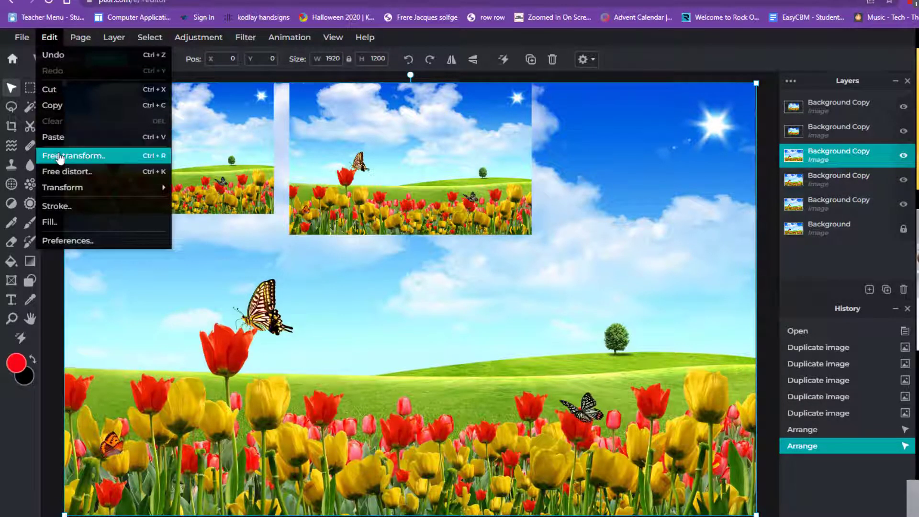
left_click(60, 155)
left_click_drag(65, 84, 550, 390)
left_click_drag(595, 443, 587, 153)
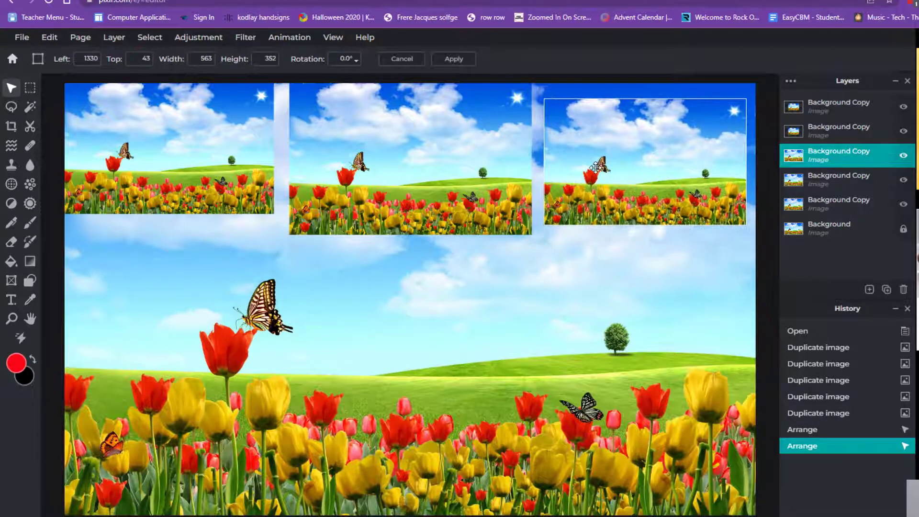
left_click(550, 312)
left_click(617, 311)
Shrink the fourth copy with Free transform, place it at the canvas's lower left and apply it.
left_click(49, 37)
left_click(60, 155)
left_click_drag(64, 84, 554, 388)
left_click_drag(655, 452, 178, 425)
left_click(568, 331)
left_click(618, 312)
Shrink the fifth copy with Free transform, place it at the canvas's bottom middle and apply it.
left_click(835, 204)
left_click(49, 37)
left_click(59, 155)
left_click_drag(65, 83, 533, 376)
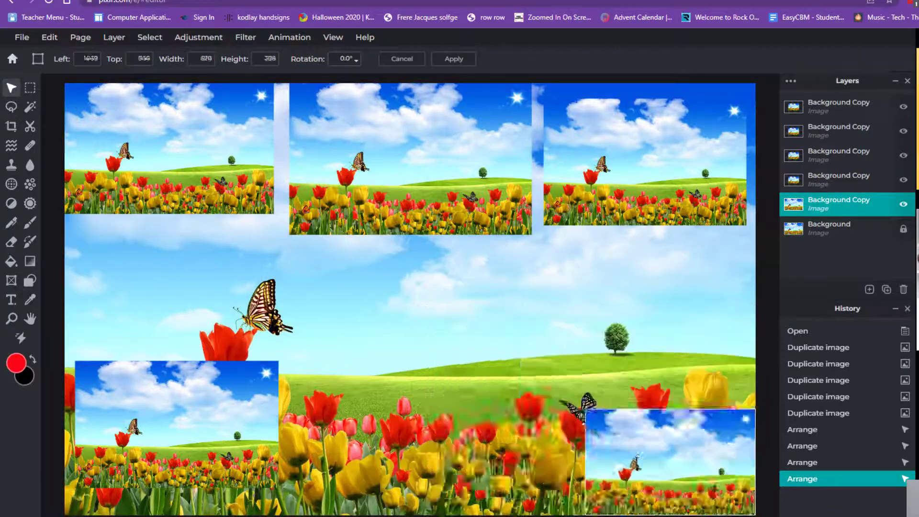
left_click_drag(644, 445, 399, 427)
left_click(667, 326)
left_click(617, 313)
left_click(49, 37)
left_click(54, 156)
left_click(617, 312)
Free-transform the Background layer to about 661 × 413, place it at the canvas's lower right and apply it.
left_click(835, 229)
left_click(49, 38)
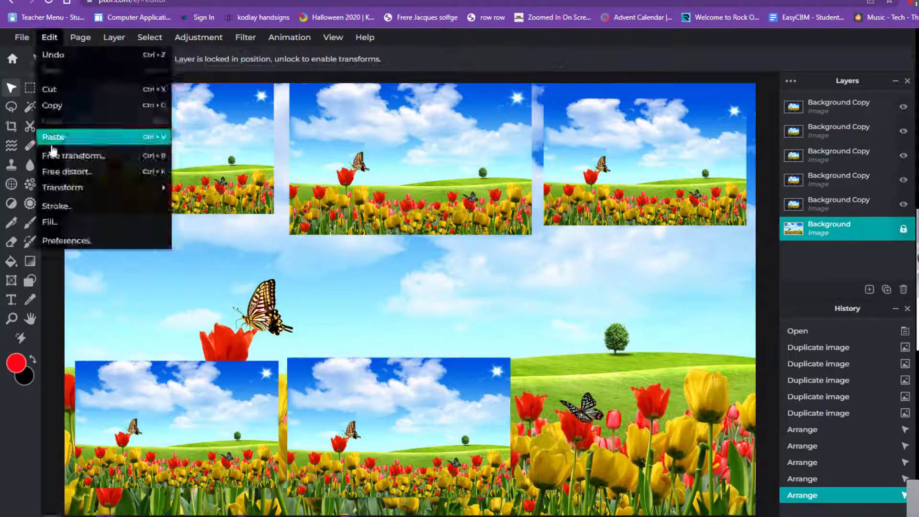
left_click(55, 155)
left_click_drag(64, 84, 518, 366)
left_click_drag(608, 437, 606, 414)
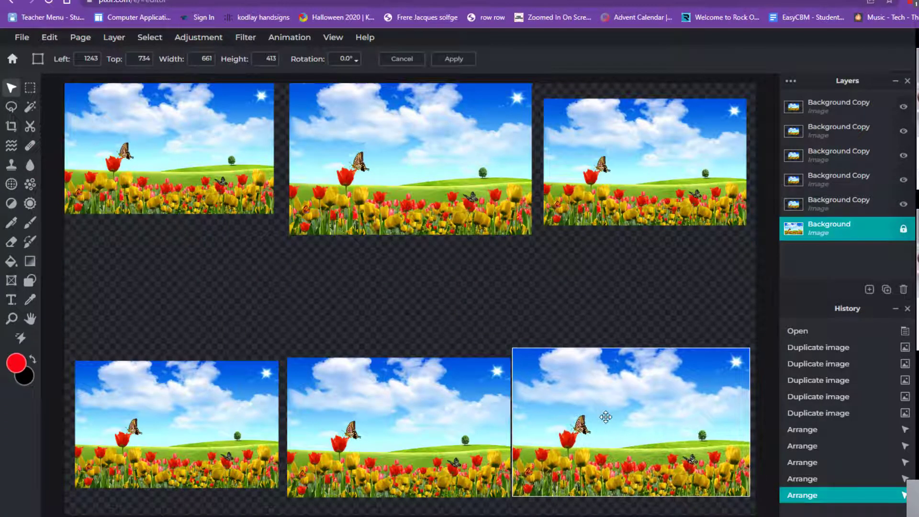
left_click(444, 435)
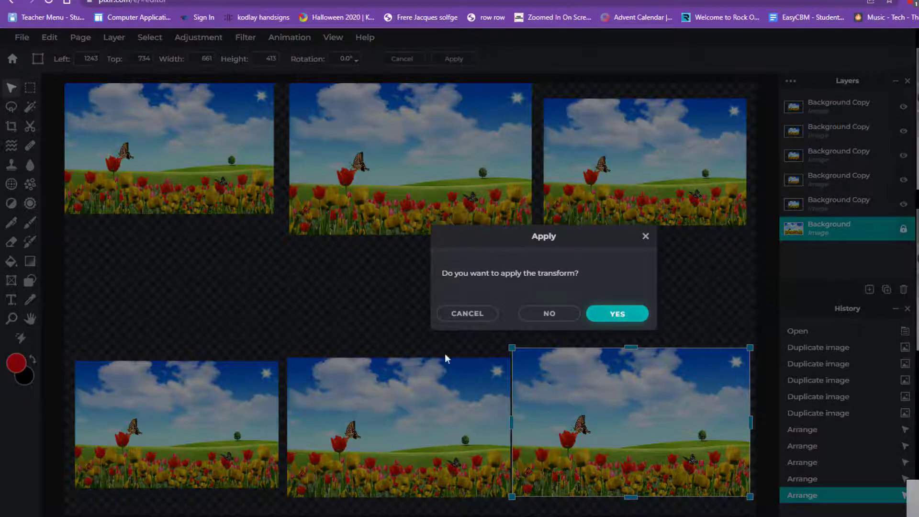
left_click(617, 314)
Enlarge the lower-left image to about 595 × 372 and move it against the canvas's left edge at about X 0, Y 770.
left_click(231, 423)
left_click_drag(277, 358, 288, 353)
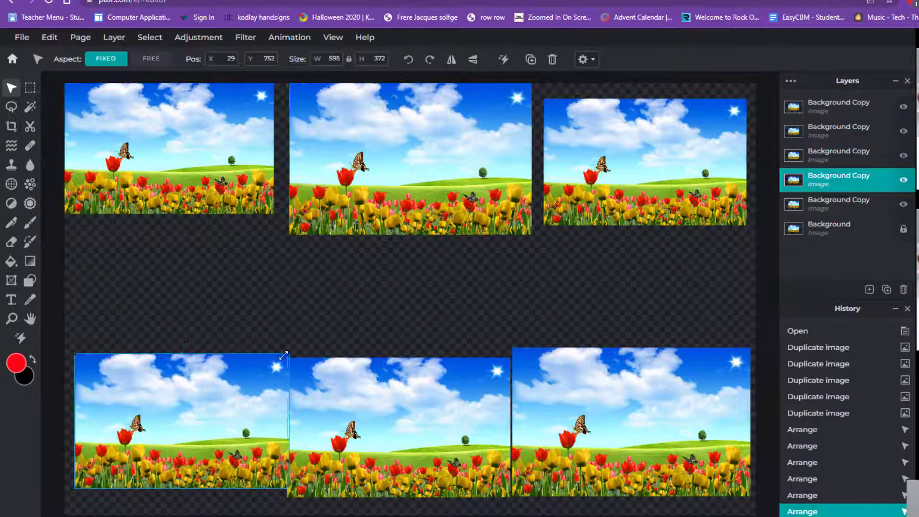
left_click_drag(229, 420, 220, 428)
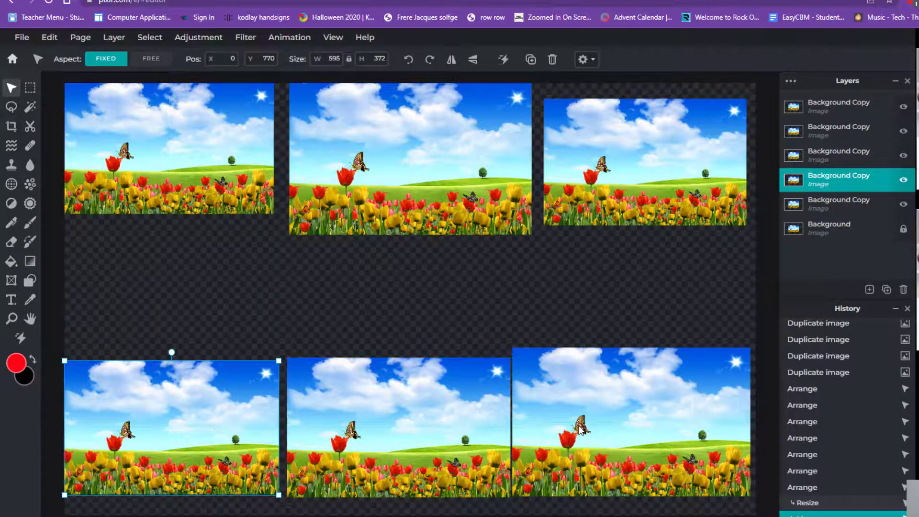
Apply the Glamour filter at the maximum amount to the upper-left image.
left_click(491, 289)
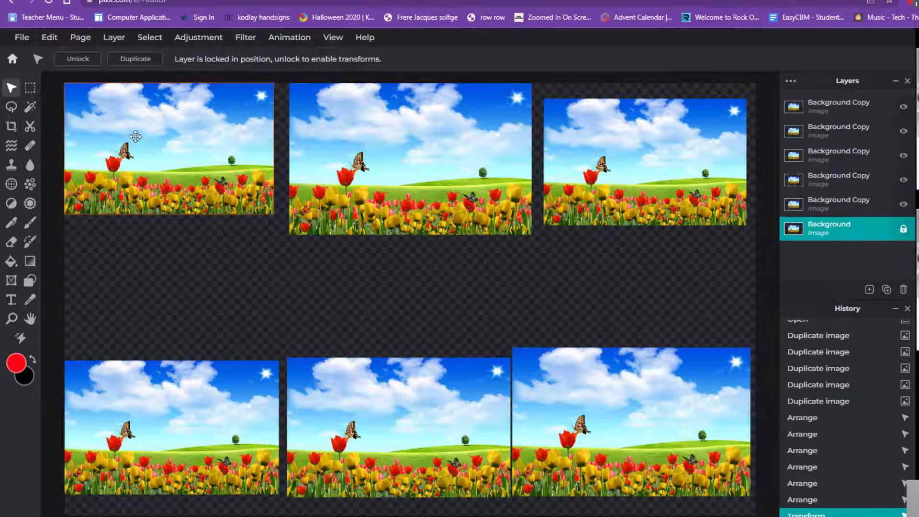
left_click(176, 131)
left_click(242, 38)
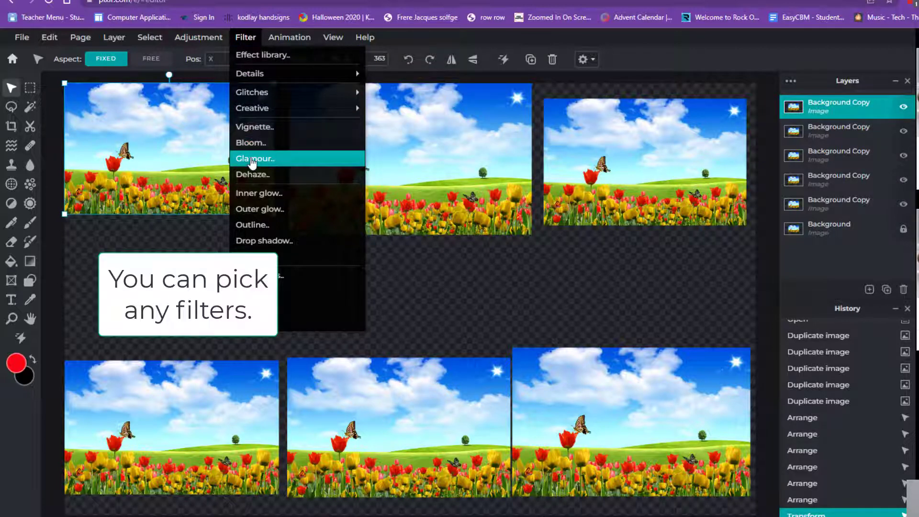
left_click(252, 160)
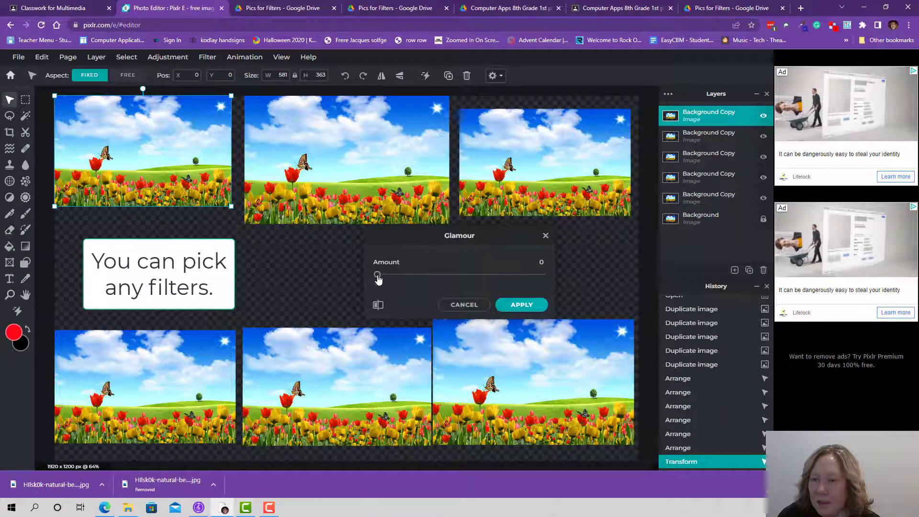
left_click_drag(377, 280, 564, 272)
left_click(535, 304)
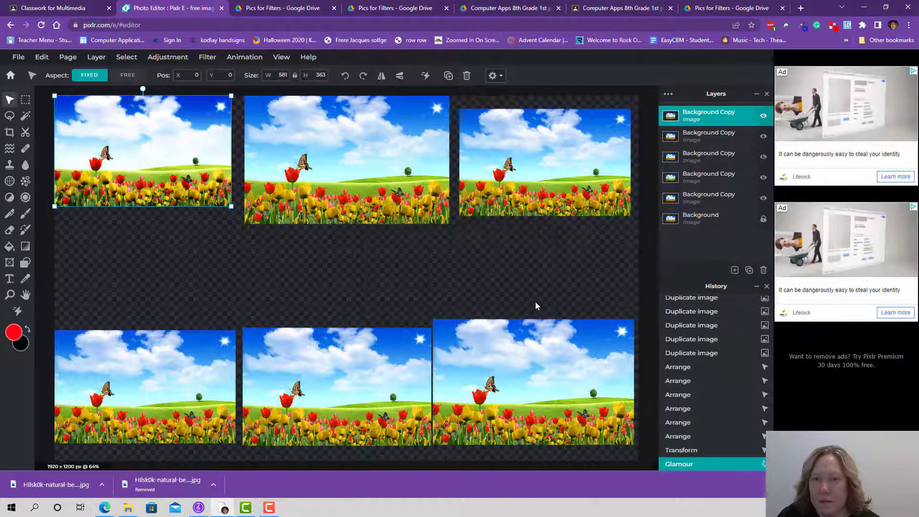
Move the upper-left image slightly down and inward to about X 7, Y 29, and deselect it.
left_click_drag(166, 192, 168, 195)
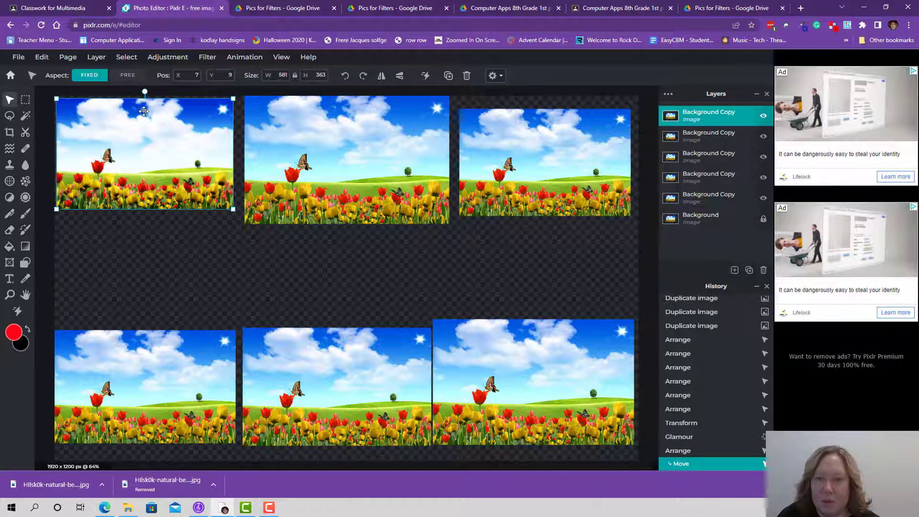
left_click_drag(144, 111, 161, 160)
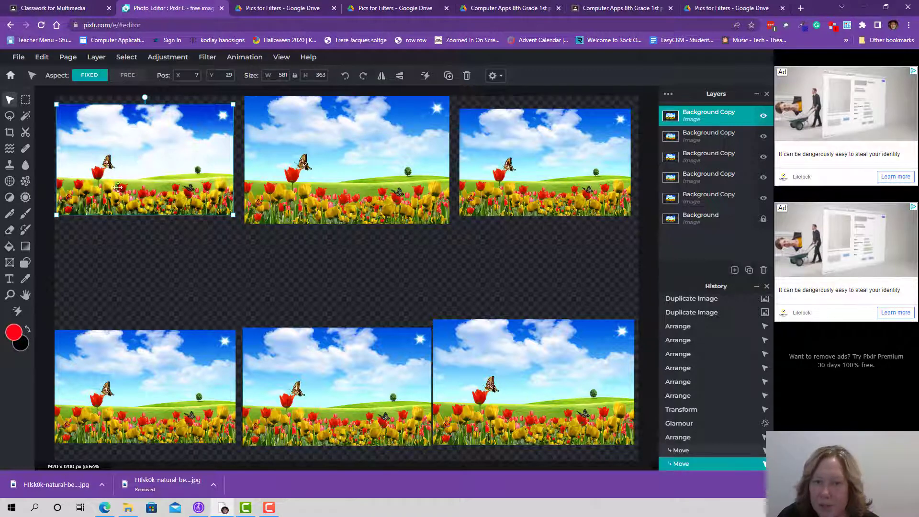
left_click(105, 262)
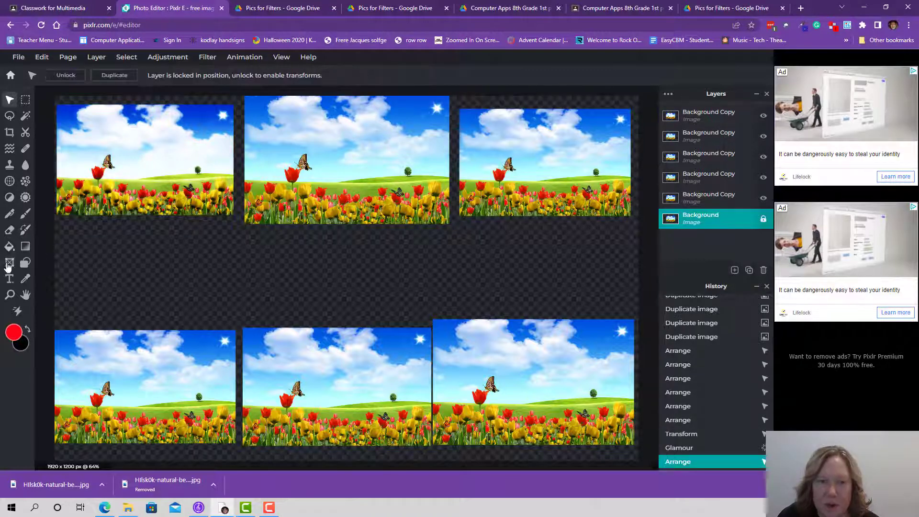
Add a new text layer reading "Glamour" in the empty band between the image rows.
left_click(10, 280)
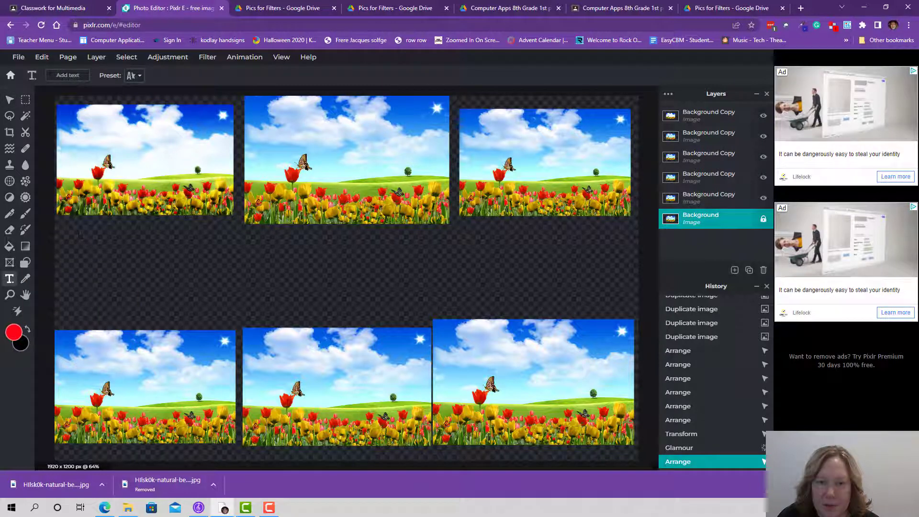
left_click(201, 254)
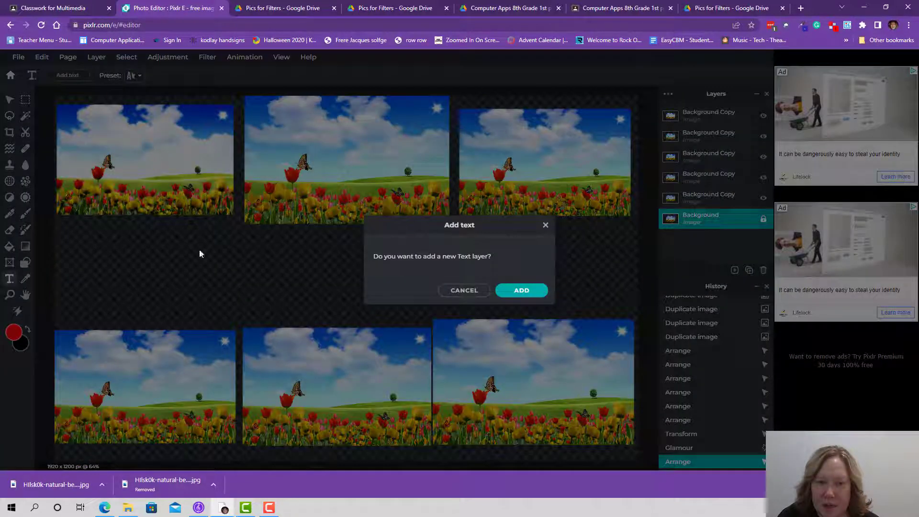
left_click(522, 290)
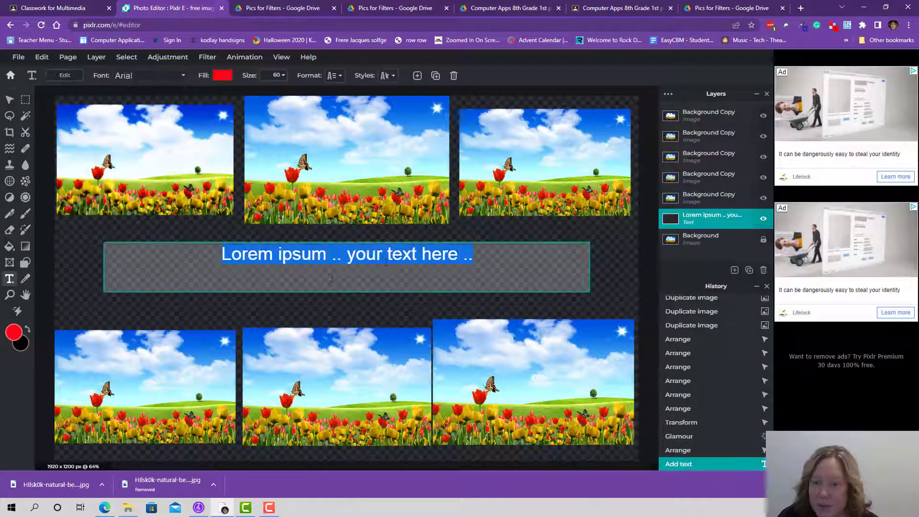
type("Glamour")
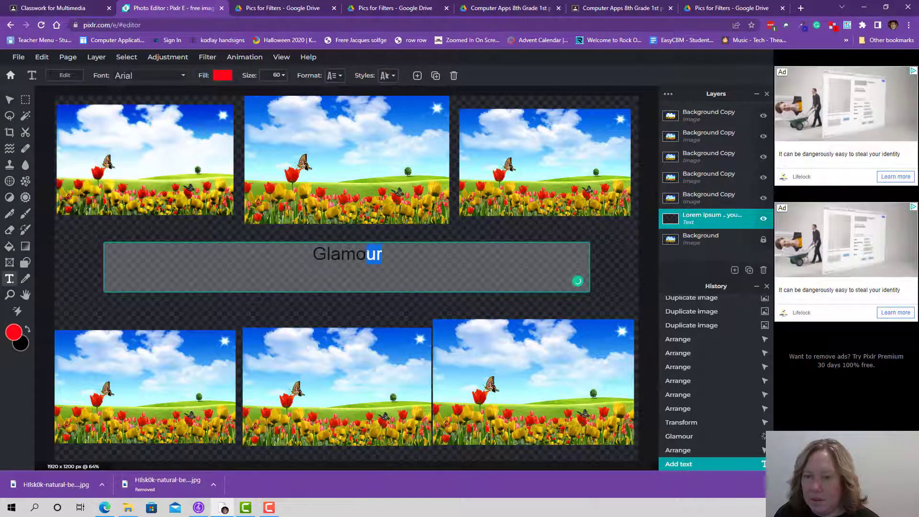
left_click_drag(366, 254, 357, 253)
left_click(390, 253)
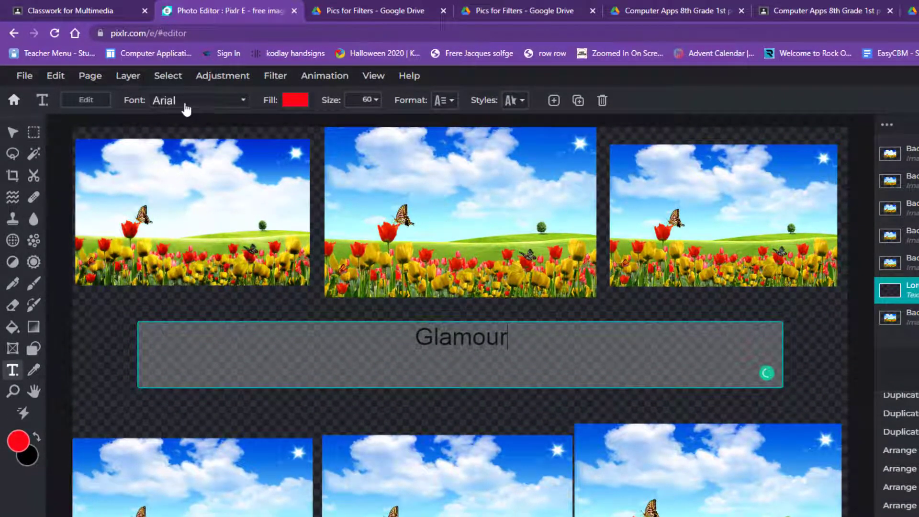
Set the "Glamour" text's font to Adeft and its fill color to blue #064BFB.
left_click(185, 105)
left_click(186, 105)
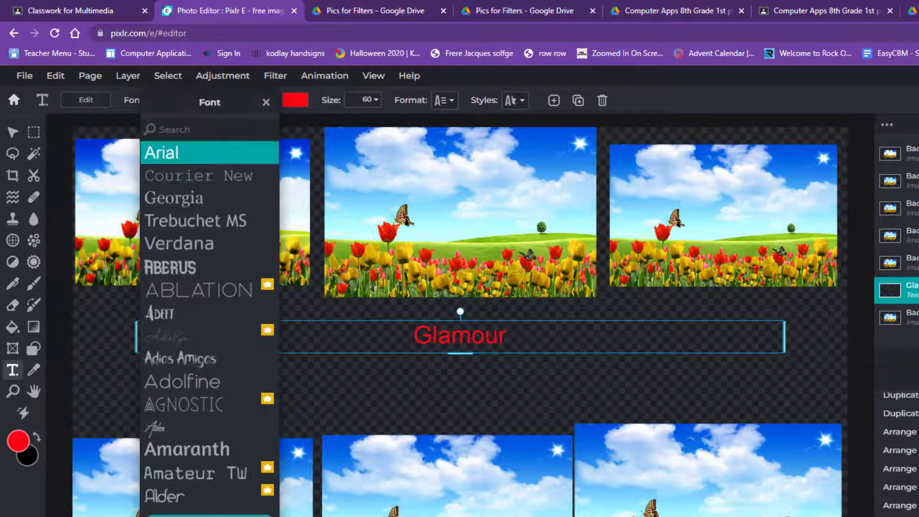
left_click(174, 314)
left_click(298, 103)
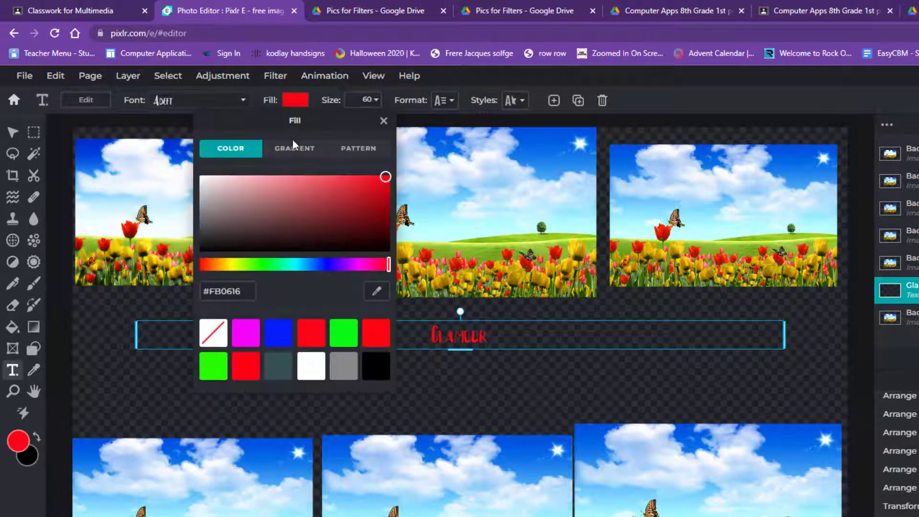
left_click(317, 264)
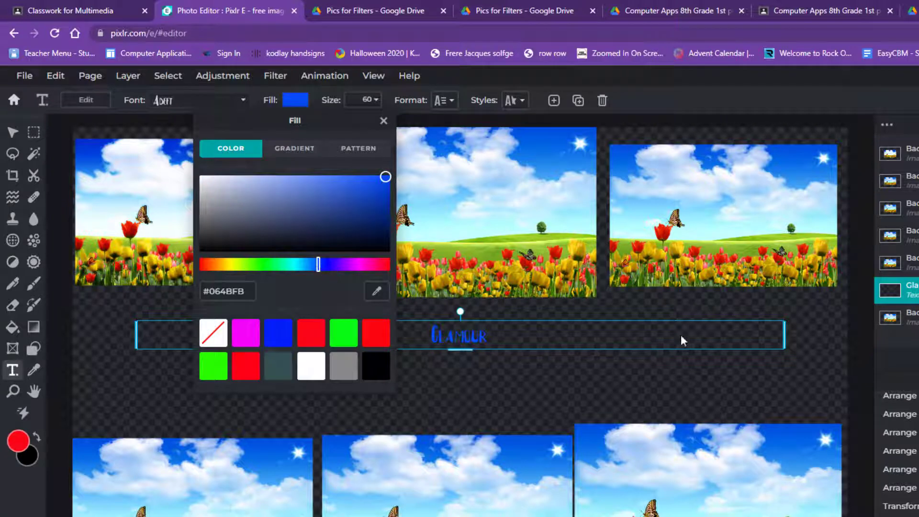
left_click(769, 341)
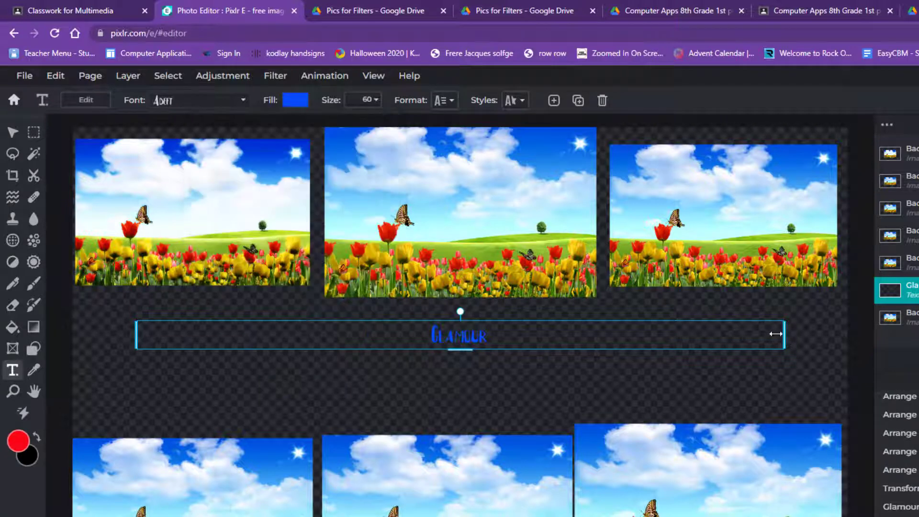
Narrow the "Glamour" text box and place it just below the upper-left image.
left_click_drag(783, 330, 279, 330)
left_click_drag(200, 326, 167, 306)
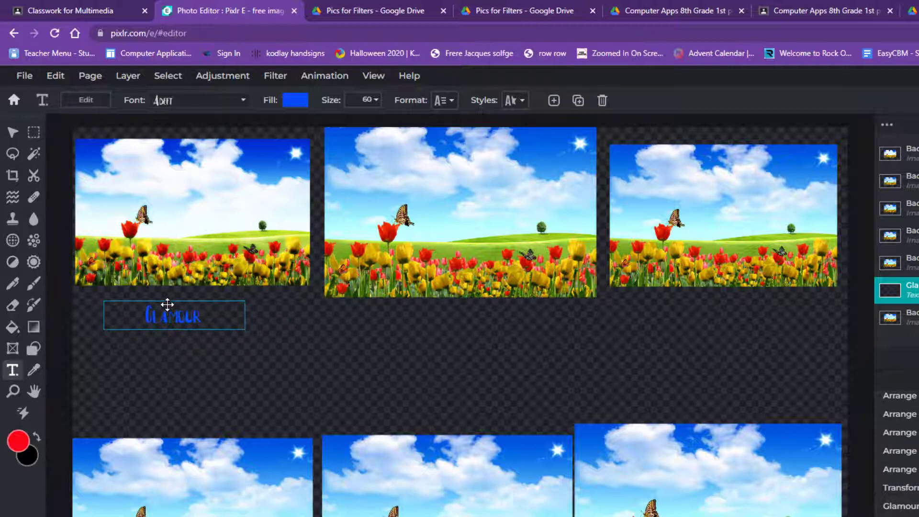
left_click(506, 214)
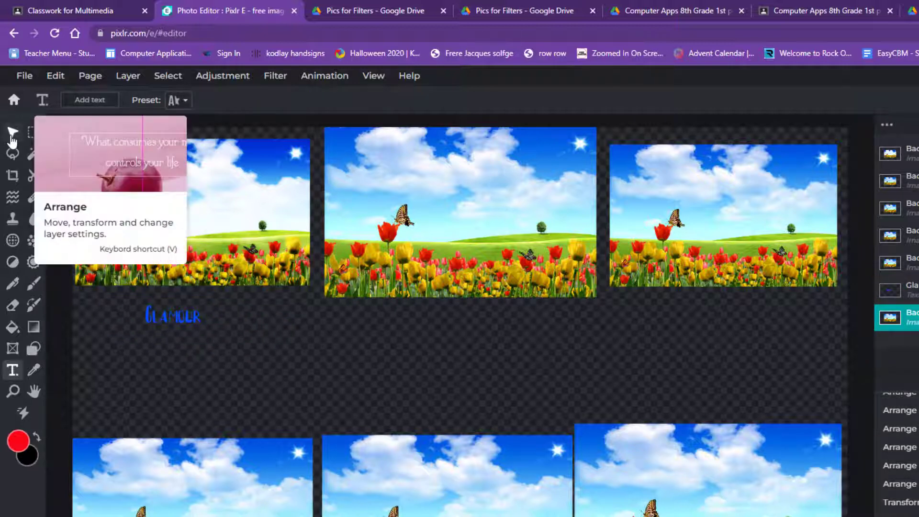
Select the upper-middle image with the Arrange tool and set a Dehaze filter amount of 100 on it.
left_click(13, 139)
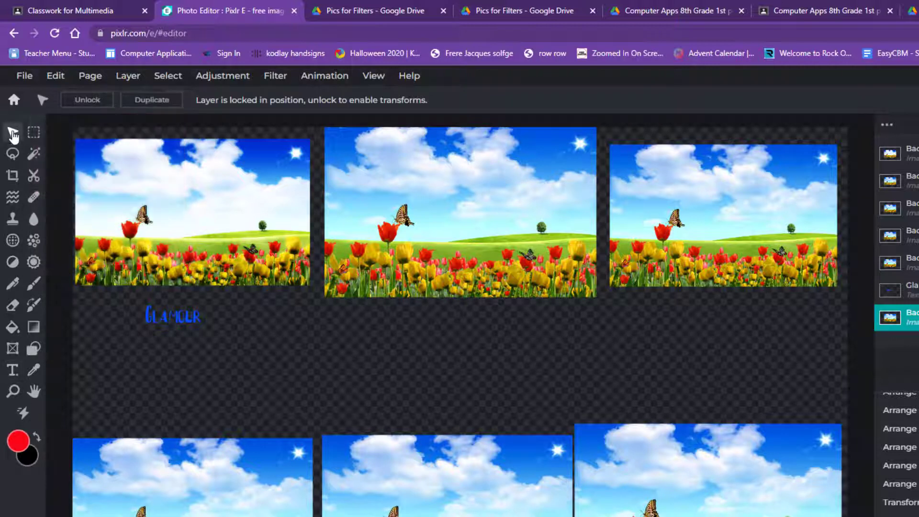
left_click(472, 200)
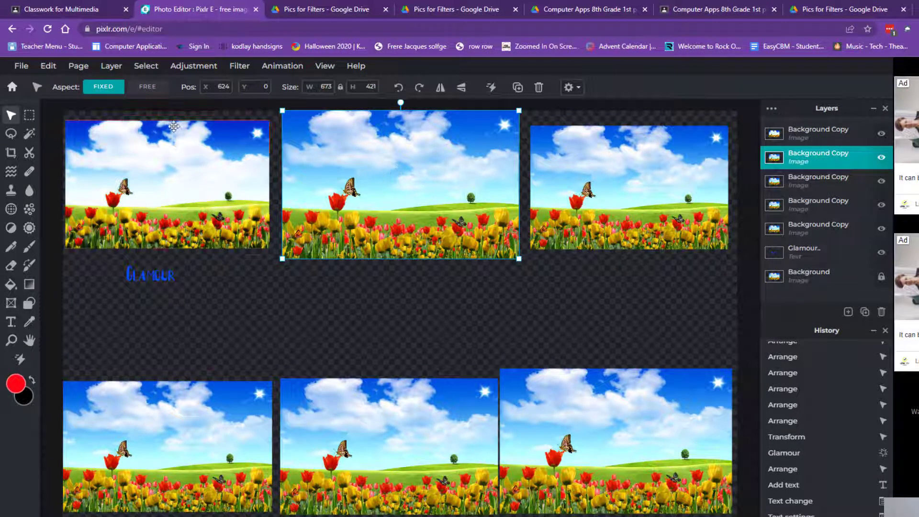
left_click(234, 67)
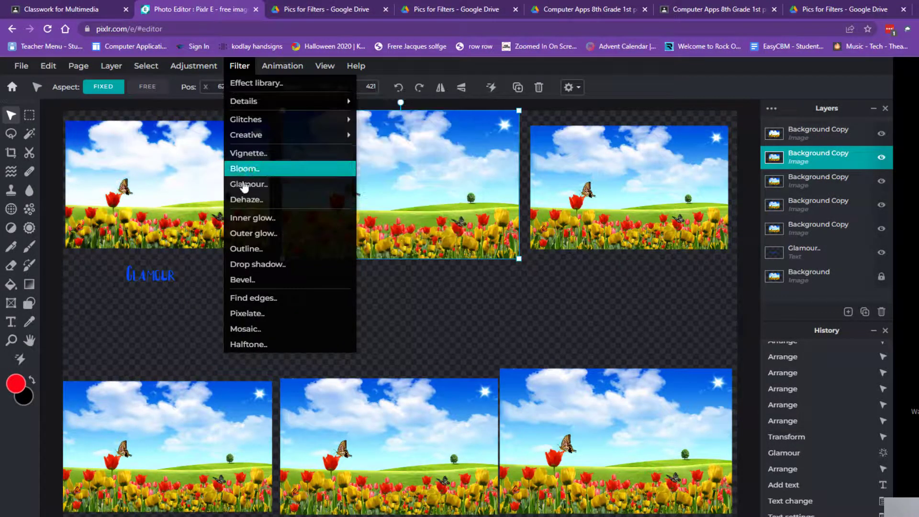
left_click(246, 202)
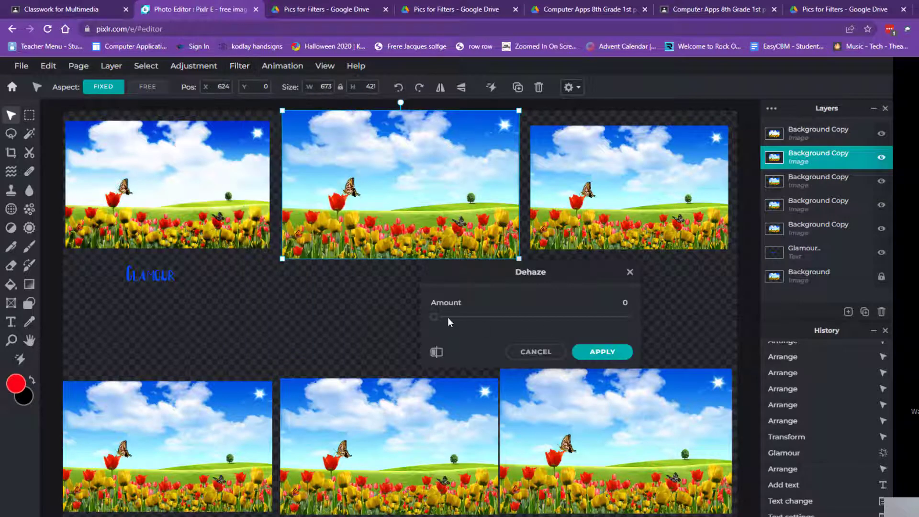
left_click_drag(435, 317, 458, 318)
left_click_drag(498, 324, 621, 318)
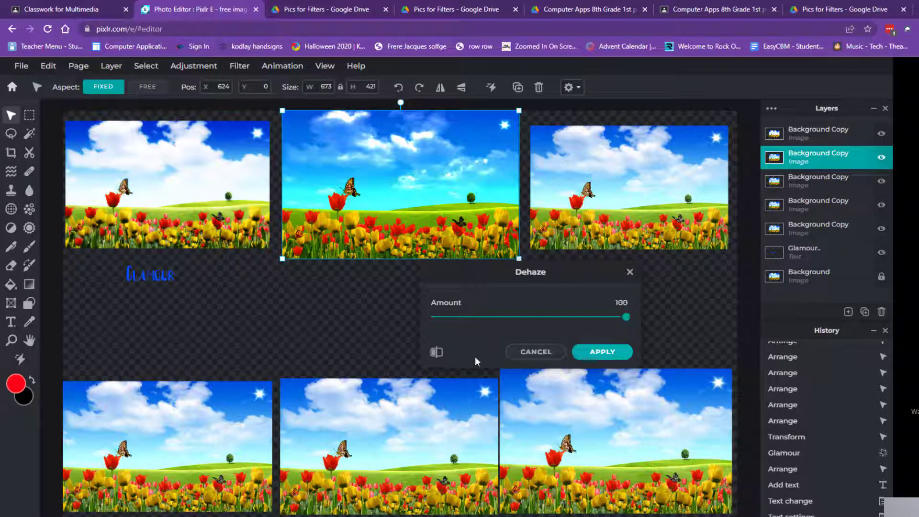
Compare the dehazed upper-middle image with its original and apply the Dehaze filter.
left_click(436, 353)
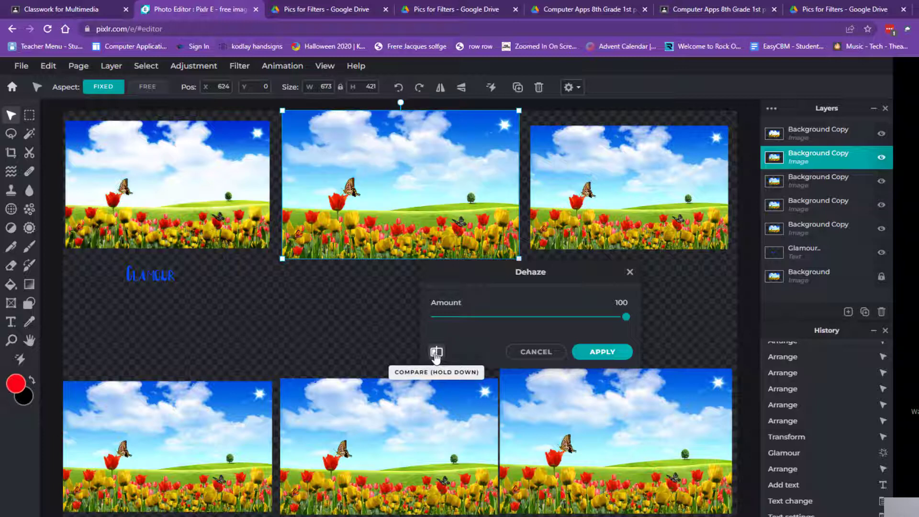
left_click(436, 353)
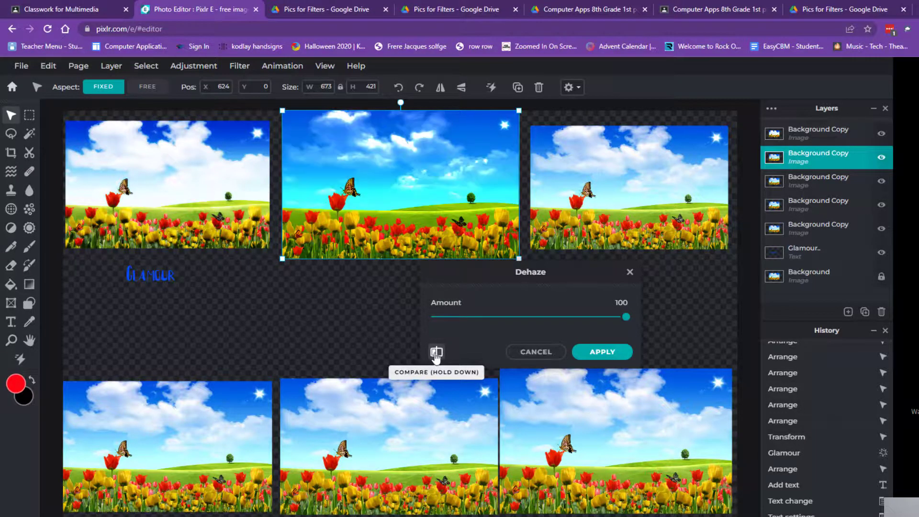
left_click(436, 353)
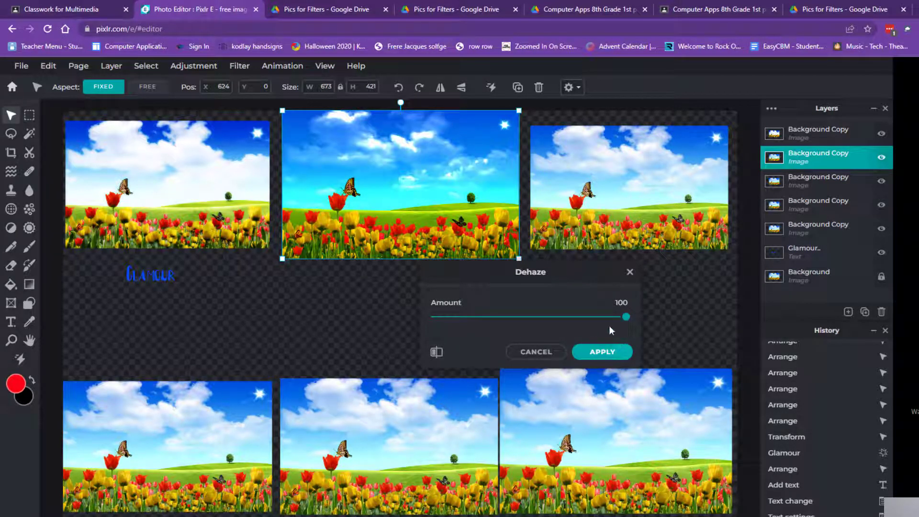
left_click(602, 352)
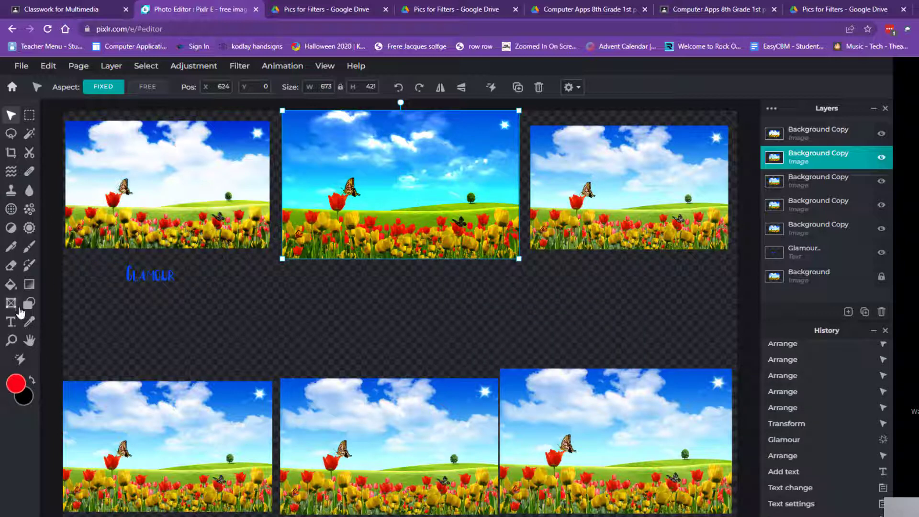
Add a new text layer reading "Dehaze" below the upper-middle image.
left_click(11, 322)
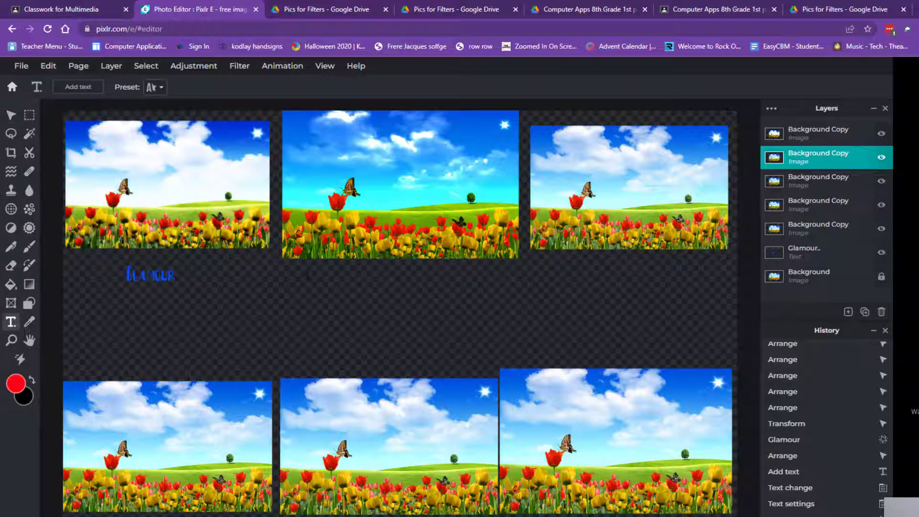
left_click(355, 294)
left_click(595, 336)
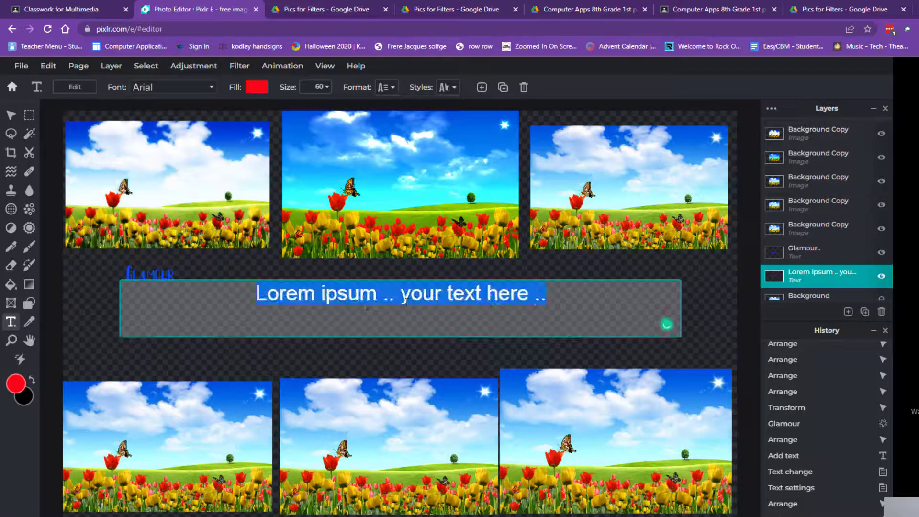
type("De")
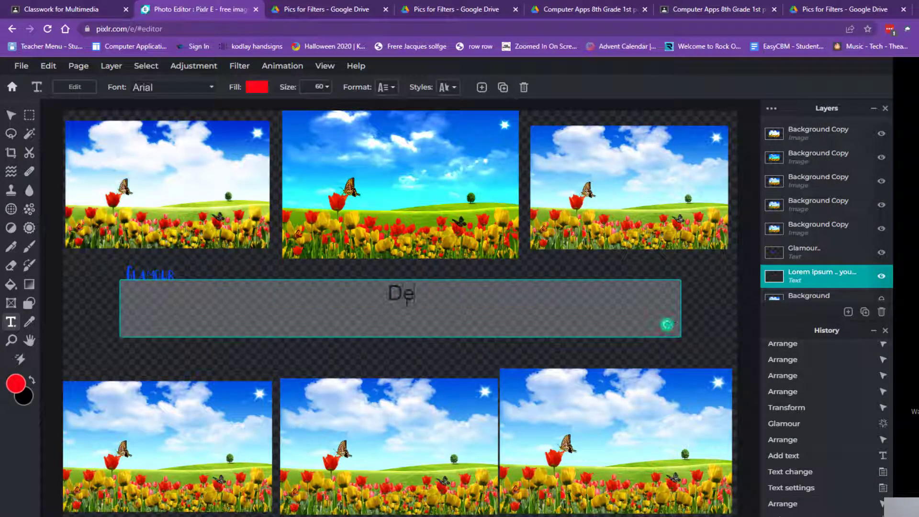
type("haze")
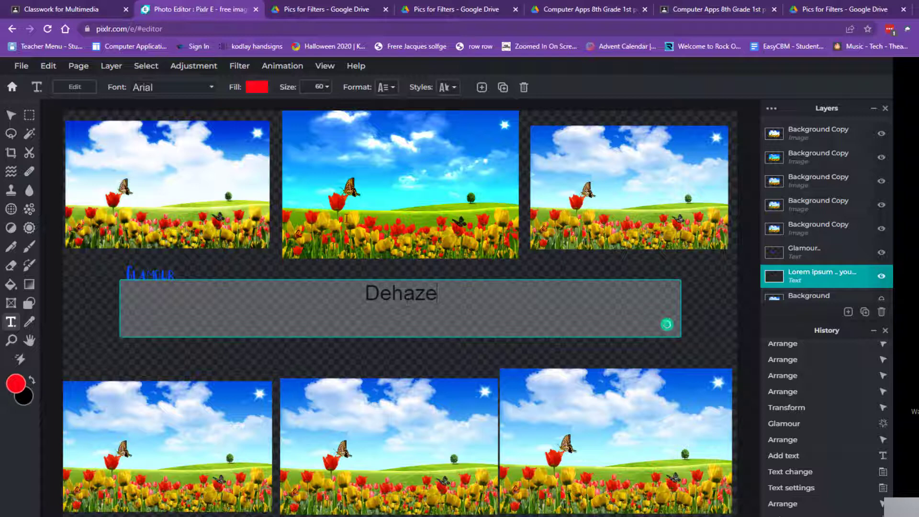
left_click(181, 89)
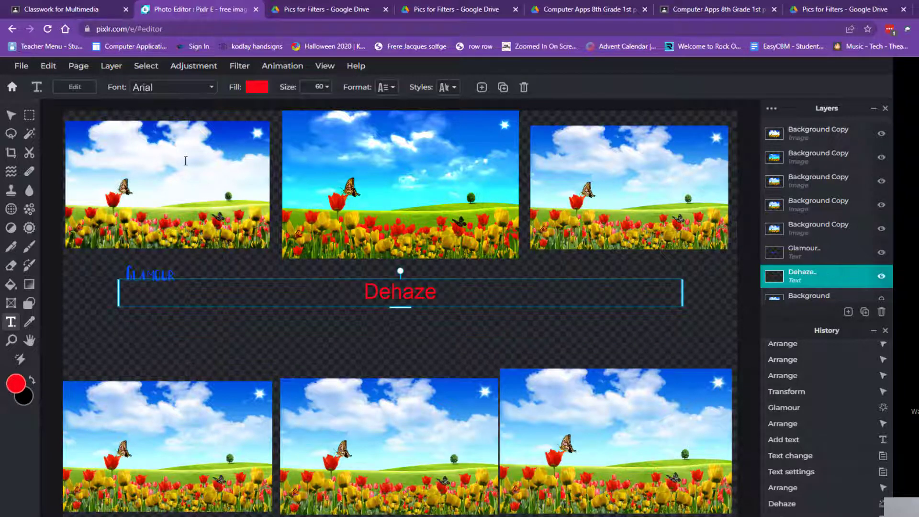
Set the "Dehaze" text in the free Althens font.
left_click(206, 91)
scroll(185, 335, "down", 5)
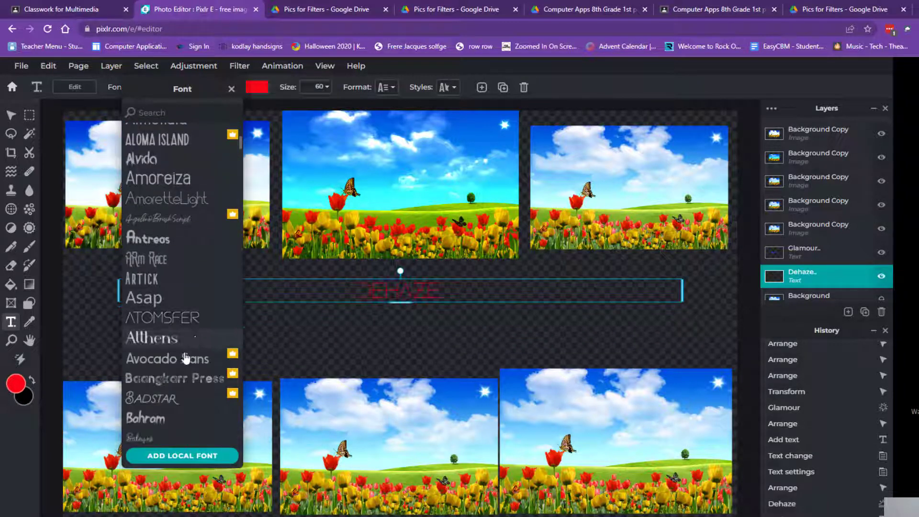
left_click(171, 400)
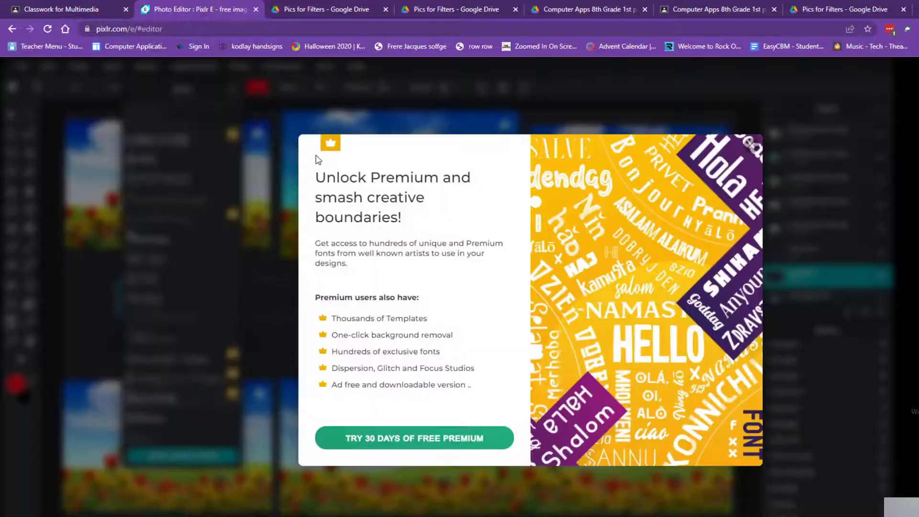
left_click(752, 143)
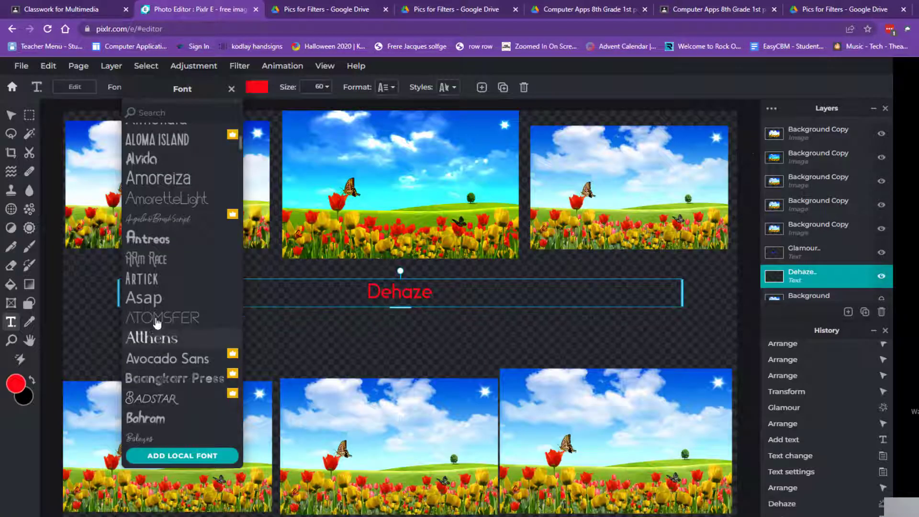
left_click(147, 338)
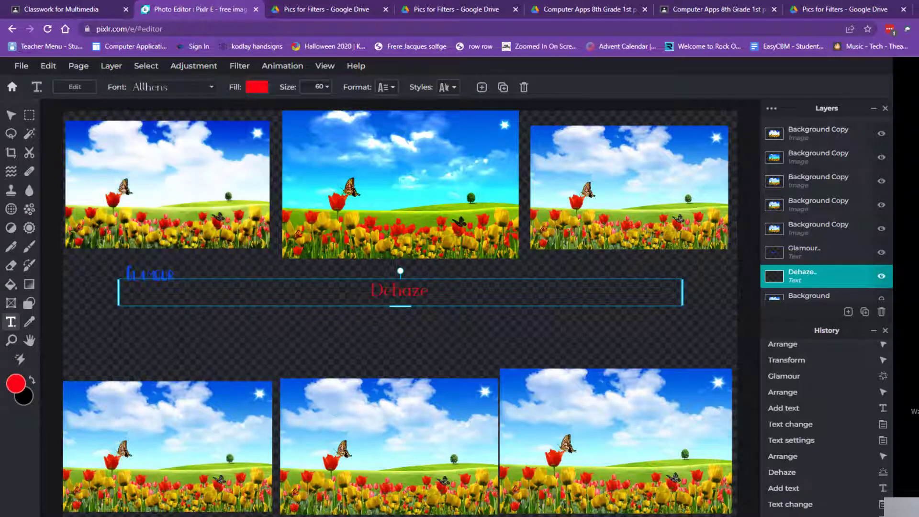
Fill the "Dehaze" text with magenta #F306FB and place its narrowed box just below the upper-middle image.
left_click(257, 87)
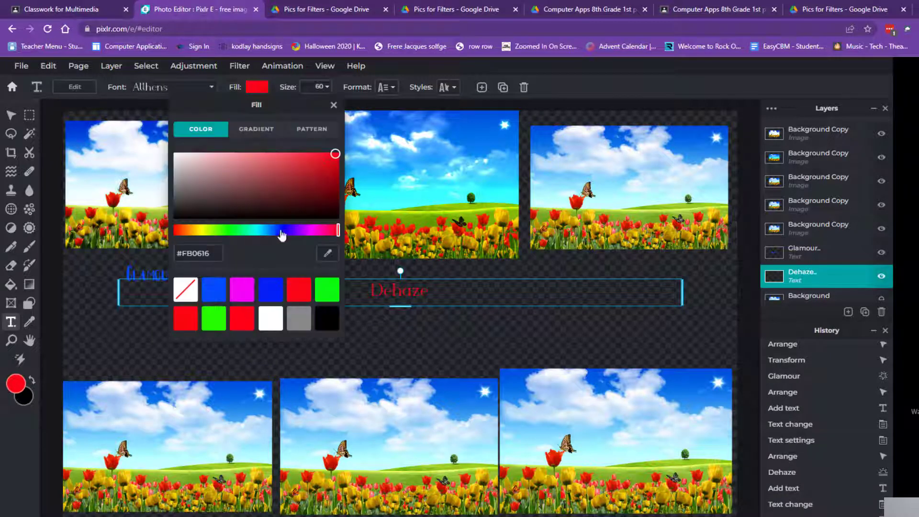
left_click(311, 231)
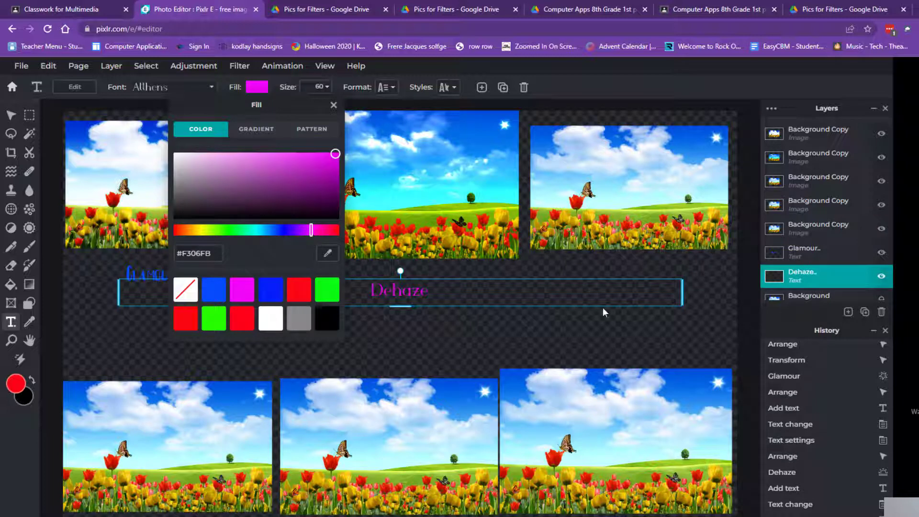
left_click_drag(683, 292, 283, 293)
left_click_drag(230, 281, 417, 278)
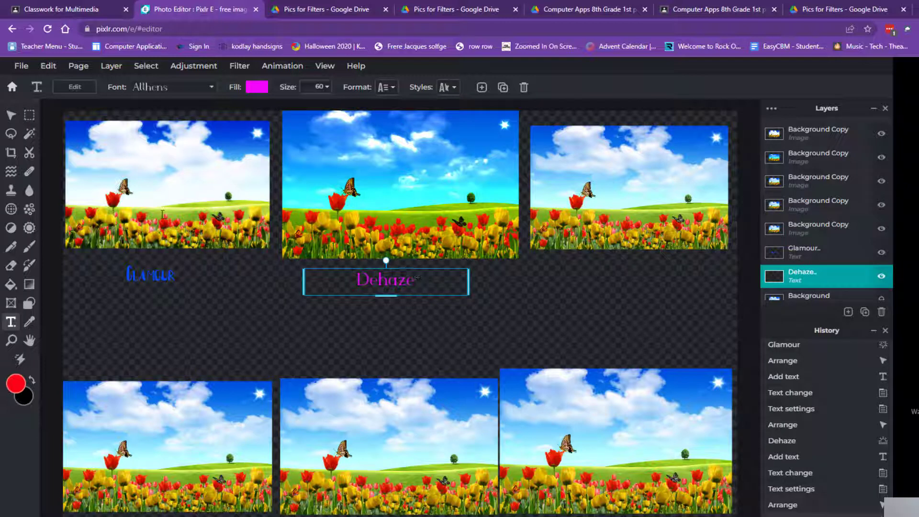
Apply an Outline filter to the upper-right image in red, with a thicker size and reduced opacity.
left_click(10, 115)
left_click(618, 174)
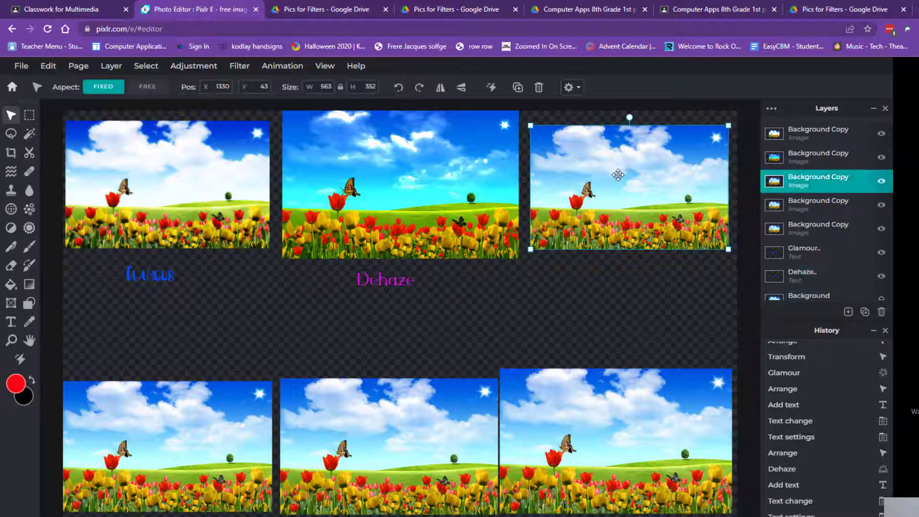
left_click(241, 67)
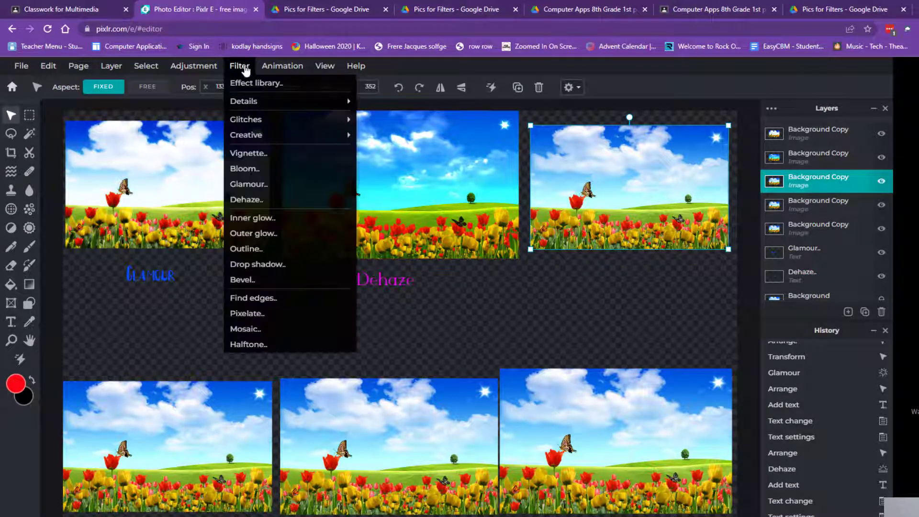
left_click(246, 249)
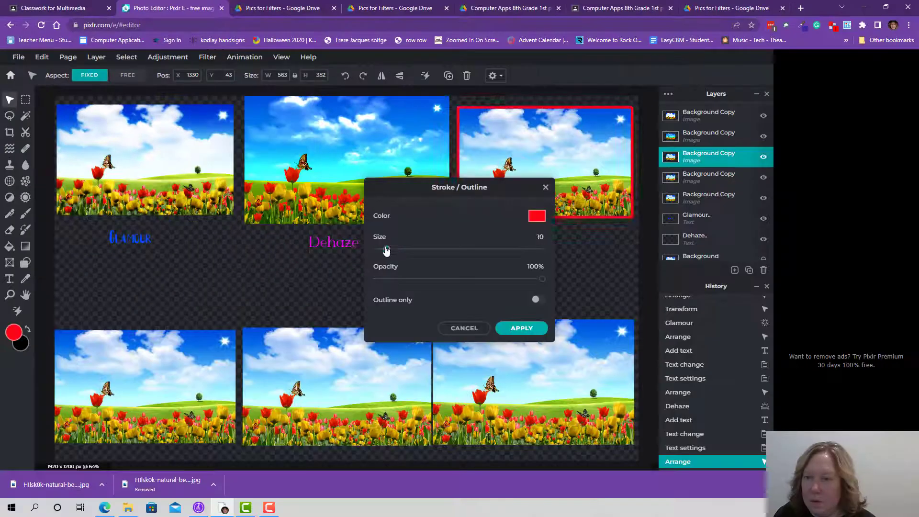
left_click_drag(386, 249, 406, 250)
left_click(453, 278)
left_click(523, 330)
Add a new text layer reading "Outline".
left_click(10, 280)
left_click(536, 261)
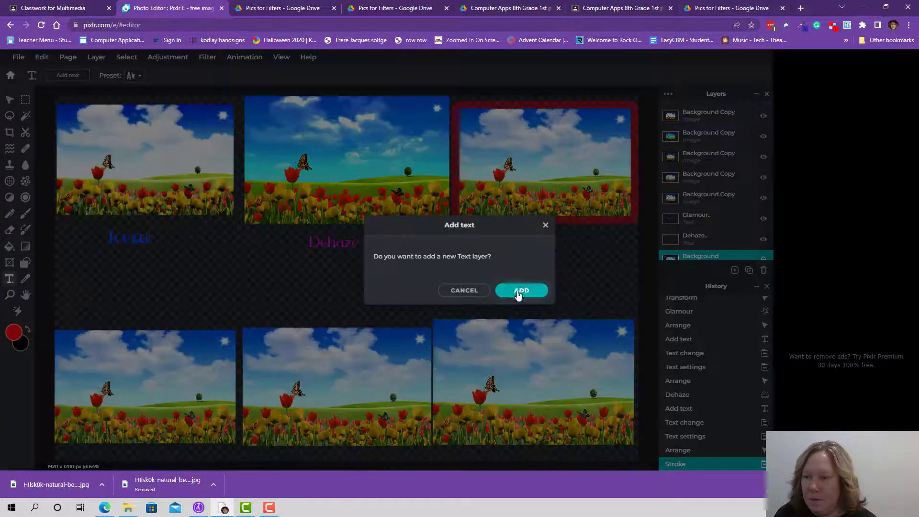
left_click(519, 291)
type("Outline")
left_click(577, 281)
Give the "Outline" text a decorative font and place its narrowed box below the upper-right image.
left_click(163, 76)
scroll(150, 258, "down", 10)
left_click(150, 264)
left_click_drag(102, 253, 481, 258)
left_click_drag(536, 254, 545, 246)
Fill the "Outline" text with lime green.
left_click(222, 76)
left_click(187, 199)
left_click(477, 264)
Apply an enlarged pink Outer Glow filter to the lower-left image.
left_click(10, 100)
left_click(148, 374)
left_click(207, 57)
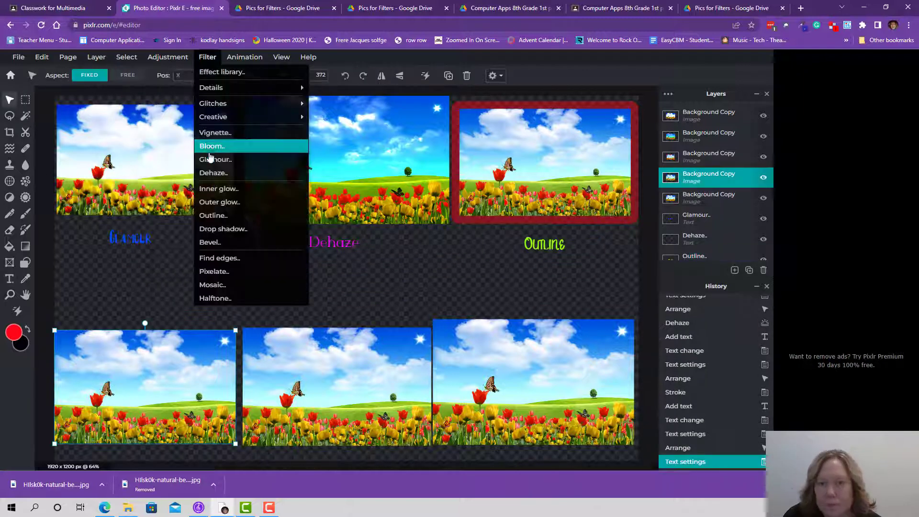
left_click(225, 202)
left_click(411, 244)
left_click(537, 210)
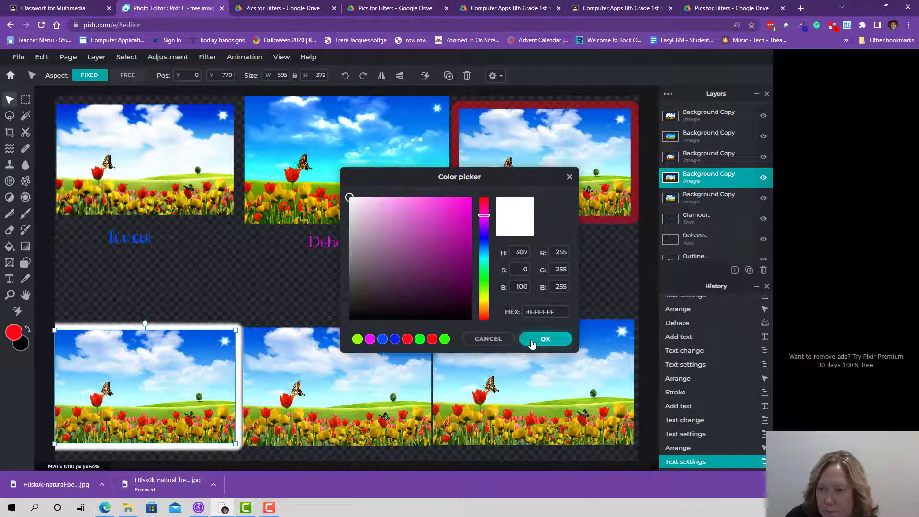
left_click(432, 202)
left_click(545, 339)
left_click(522, 333)
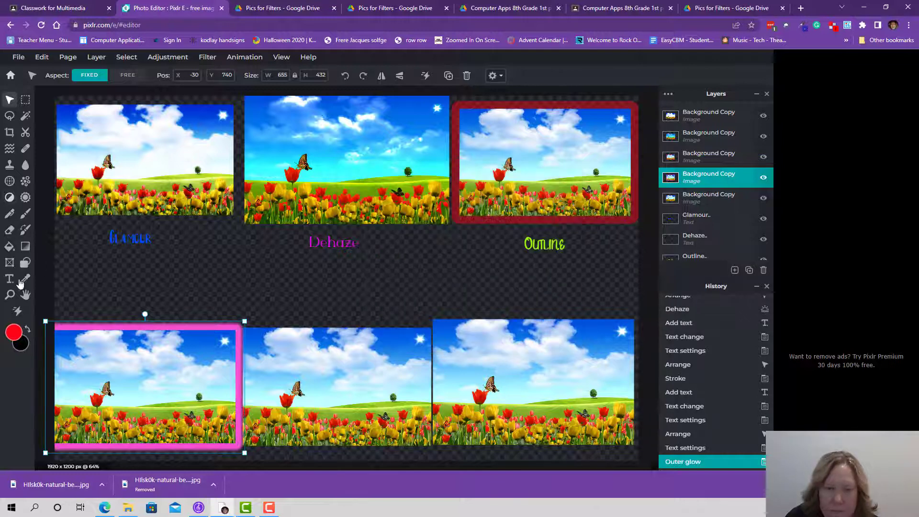
Add a new text layer reading "Outer Glow" in the Brave Hearted font.
left_click(10, 278)
left_click(281, 285)
left_click(522, 289)
type("Outer Glow")
left_click(151, 75)
scroll(158, 215, "down", 10)
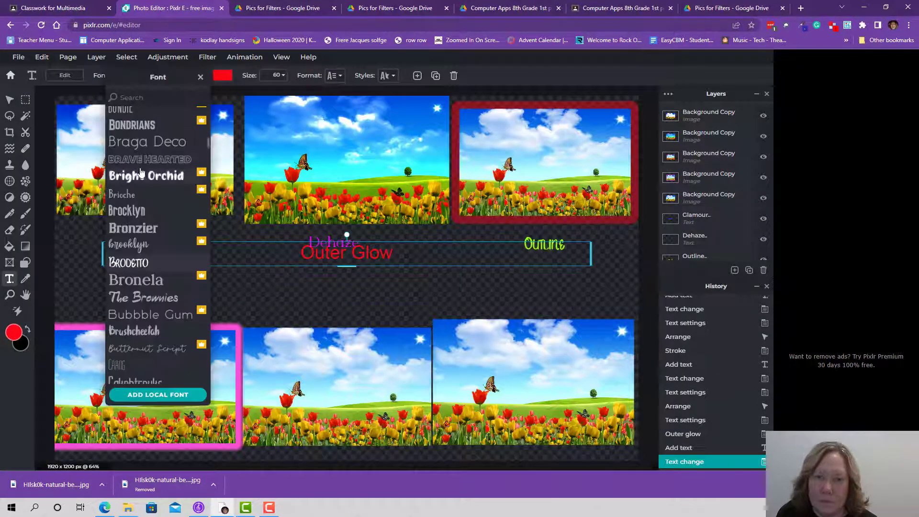
left_click(157, 159)
Fill the "Outer Glow" text with purple and place its narrowed box above the lower-left image.
left_click(222, 75)
left_click(243, 199)
left_click(262, 200)
left_click(288, 91)
left_click_drag(591, 252, 211, 302)
left_click_drag(161, 285, 157, 301)
Apply a Bevel filter with a much larger size to the lower-middle image.
left_click(426, 440)
left_click(208, 57)
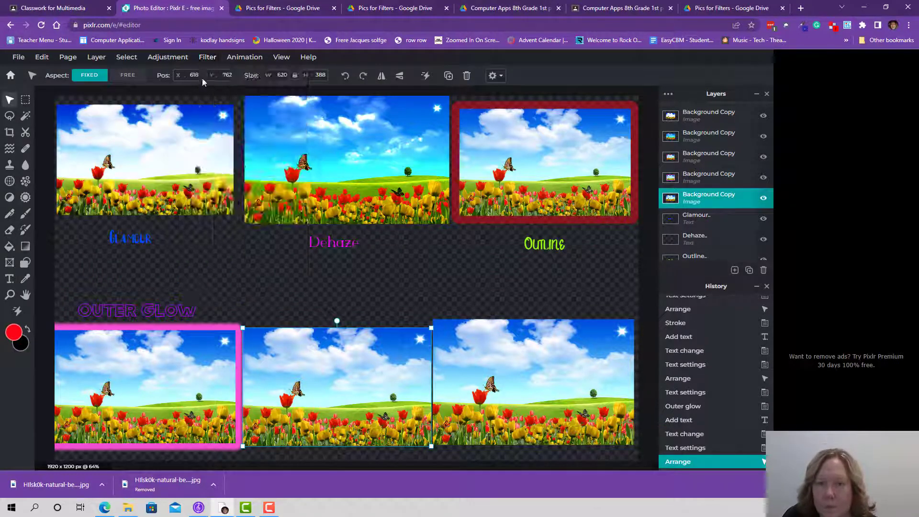
left_click(210, 241)
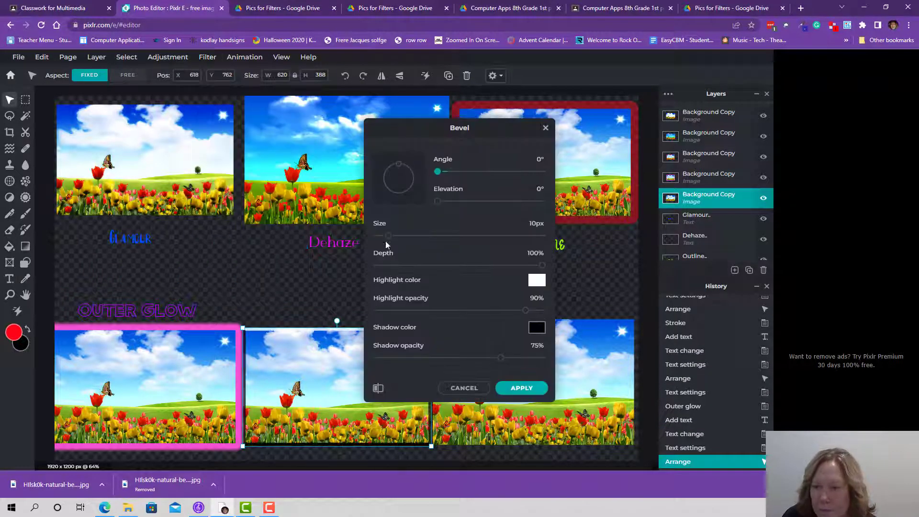
left_click_drag(384, 235, 453, 235)
left_click(519, 386)
Add a new text layer reading "Bevel".
left_click(10, 278)
left_click(65, 75)
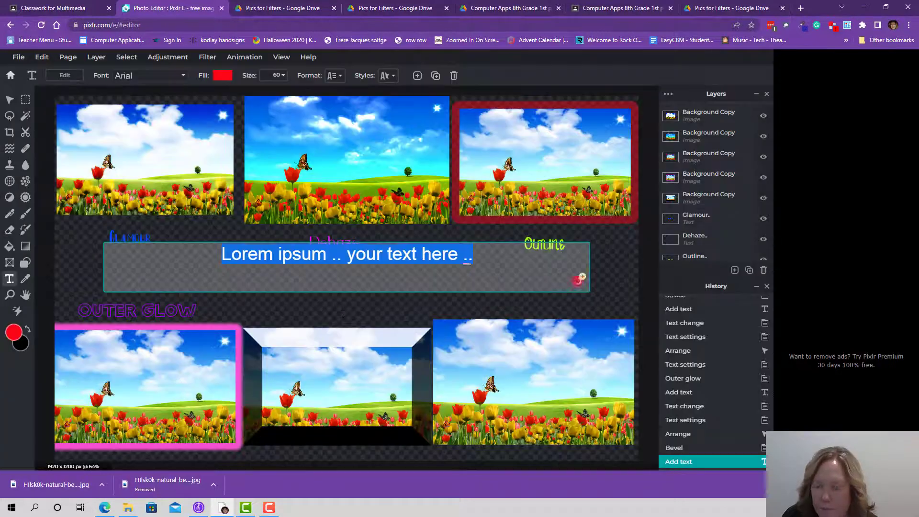
type("Bevel")
Set the "Bevel" text in the Brocklyn font and place its narrowed box above the lower-middle image.
left_click(131, 75)
scroll(155, 218, "down", 15)
left_click(155, 218)
left_click_drag(591, 254, 225, 256)
left_click_drag(164, 254, 341, 309)
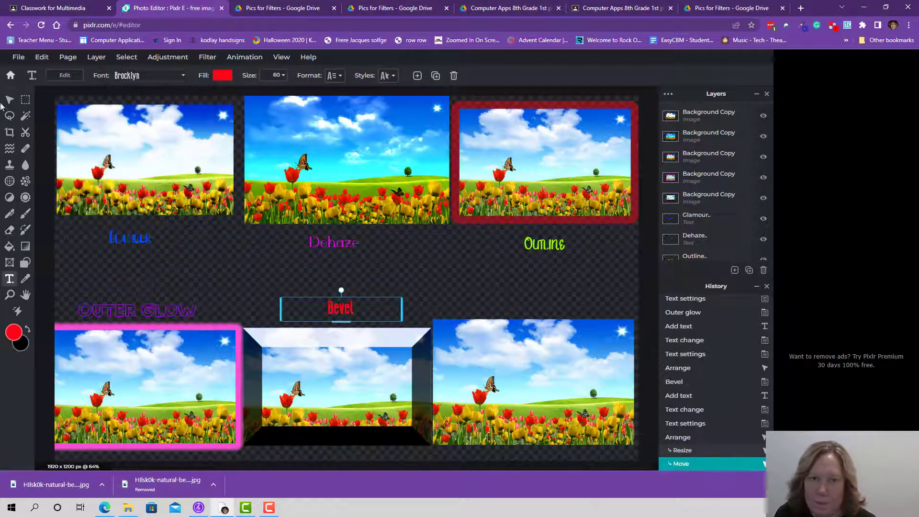
Apply a Vignette filter with an amount of -100 to the lower-right image.
left_click(10, 100)
left_click(507, 373)
left_click(207, 57)
left_click(215, 133)
left_click_drag(459, 276, 371, 276)
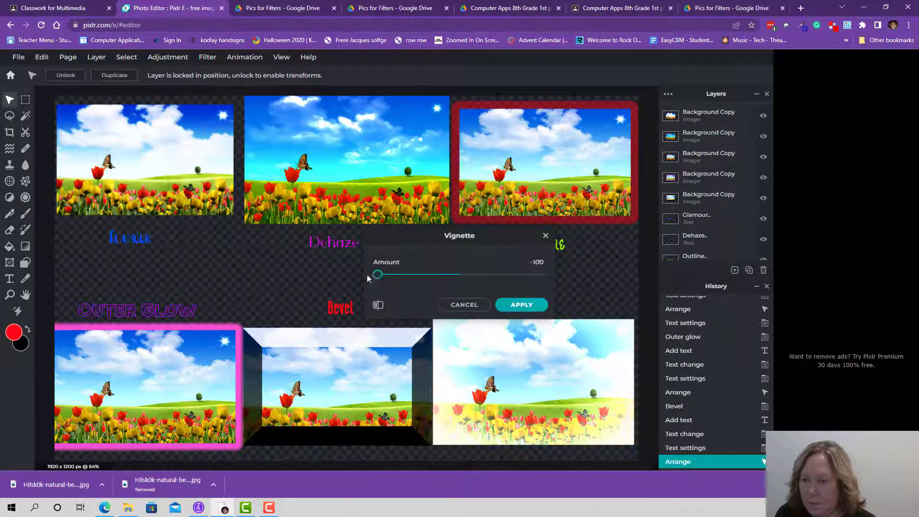
left_click(521, 304)
Add a new text layer reading "Vignette", correcting its spelling.
left_click(10, 279)
left_click(503, 295)
left_click(504, 294)
type("Vinette")
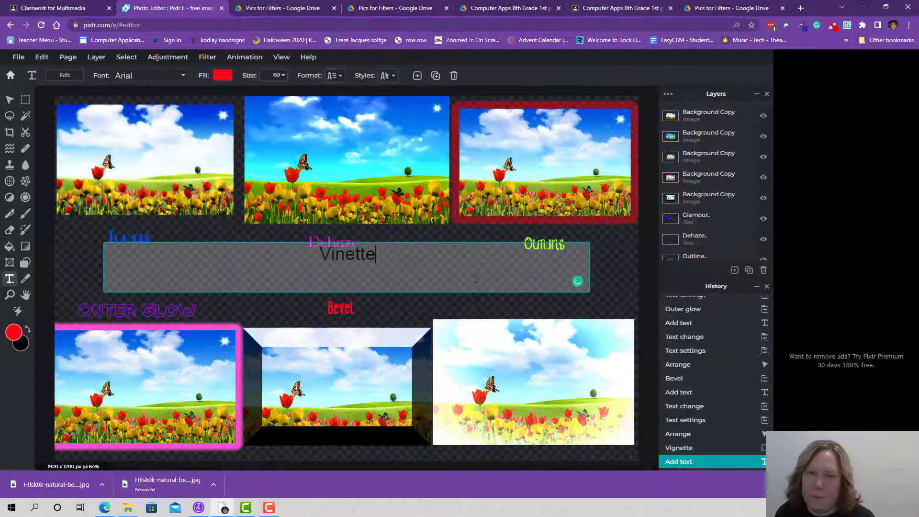
left_click(208, 57)
double_click(336, 253)
left_click(335, 254)
type("g")
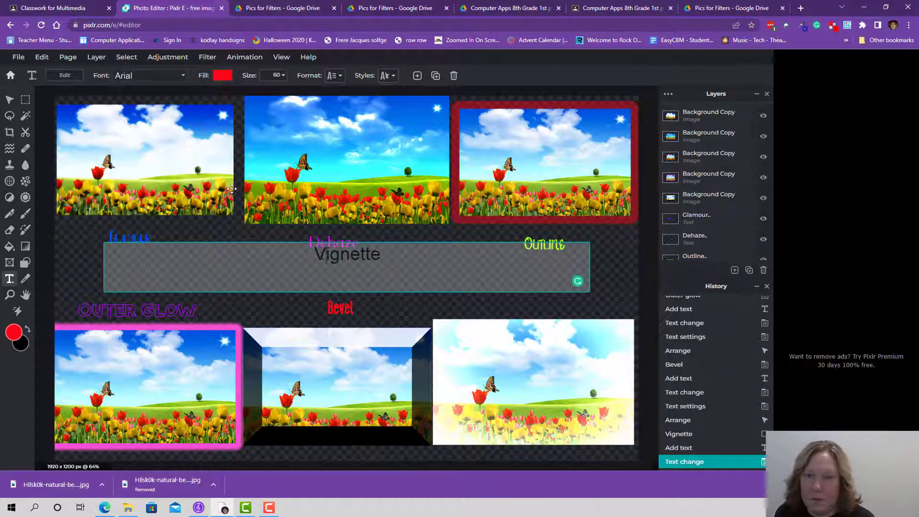
Set the "Vignette" text in a brush-lettered font and narrow its text box.
left_click(149, 75)
left_click(175, 257)
left_click_drag(175, 258, 400, 258)
Fill the "Vignette" text with yellow #FBF706 and place it above the lower-right image.
left_click(223, 75)
left_click(175, 199)
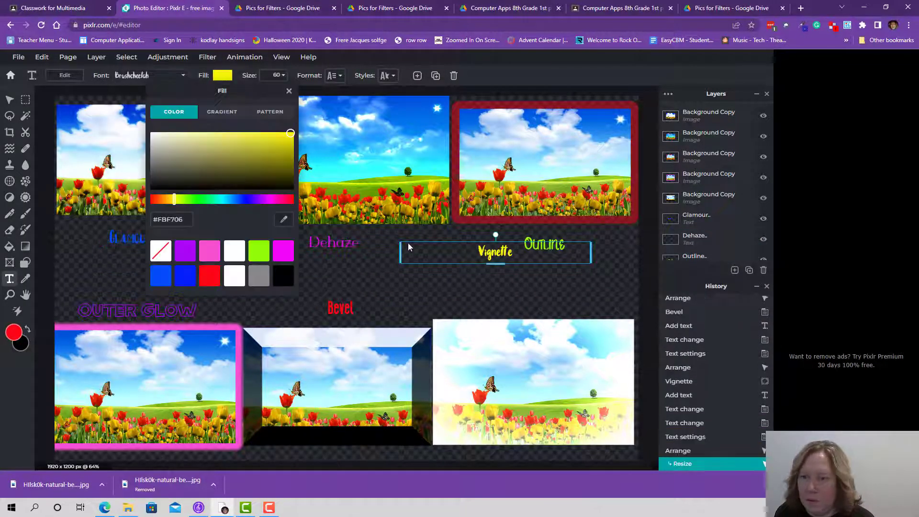
left_click_drag(493, 252, 531, 295)
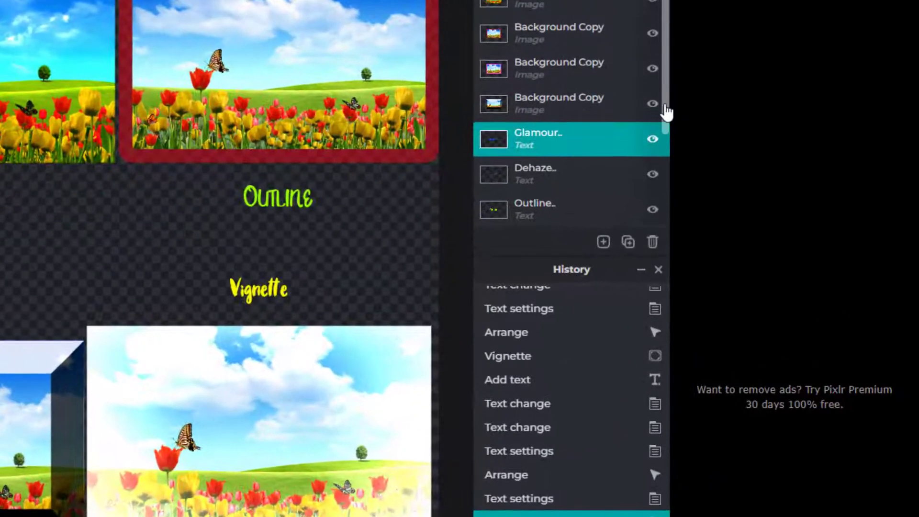
Unlock the Background layer at the end of the layer stack.
scroll(764, 230, "down", 3)
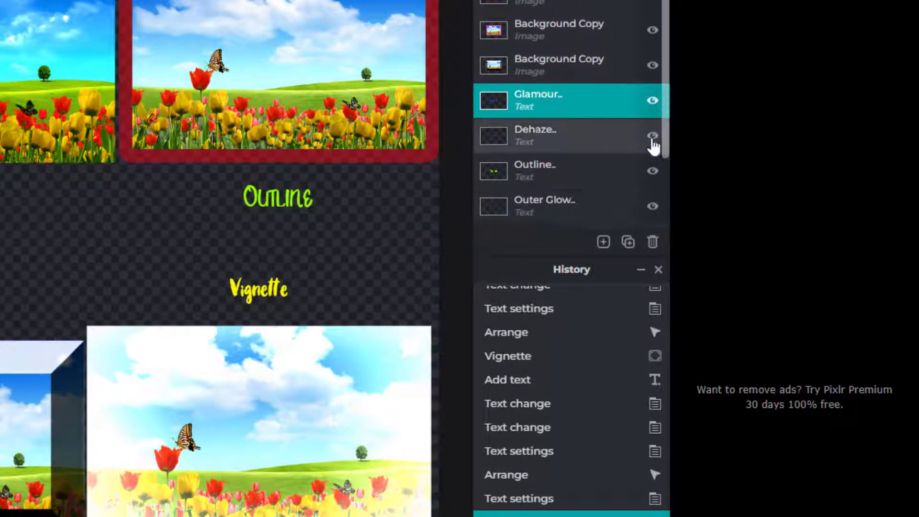
scroll(651, 177, "down", 2)
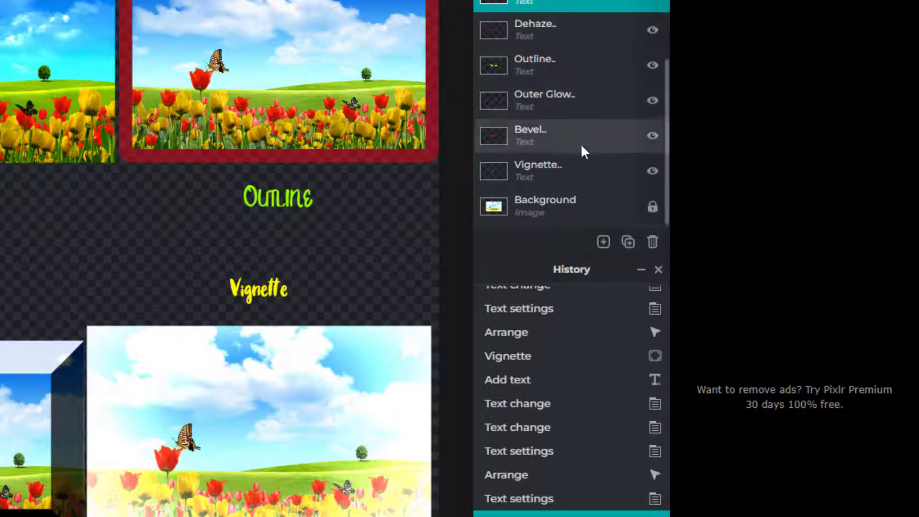
left_click(652, 209)
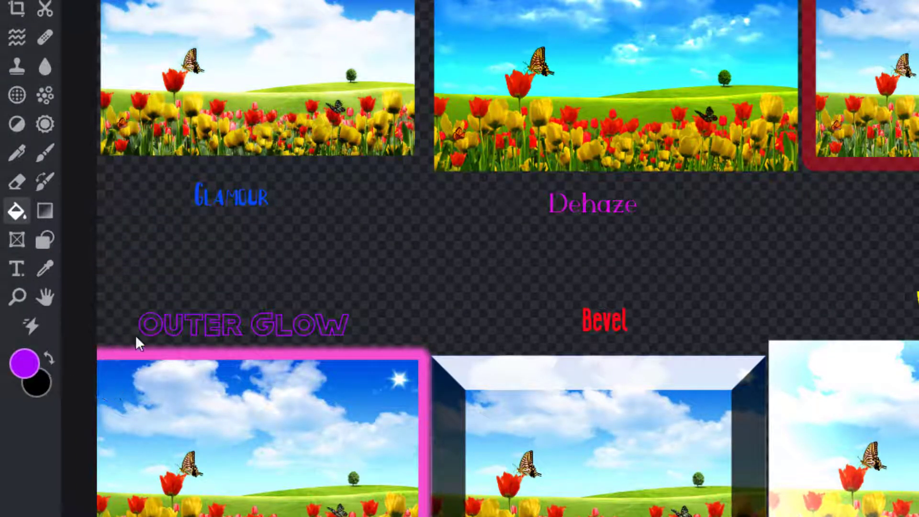
Set the foreground colour to light lavender #E6C6F6 and fill the empty area of the Background layer with it.
left_click(22, 364)
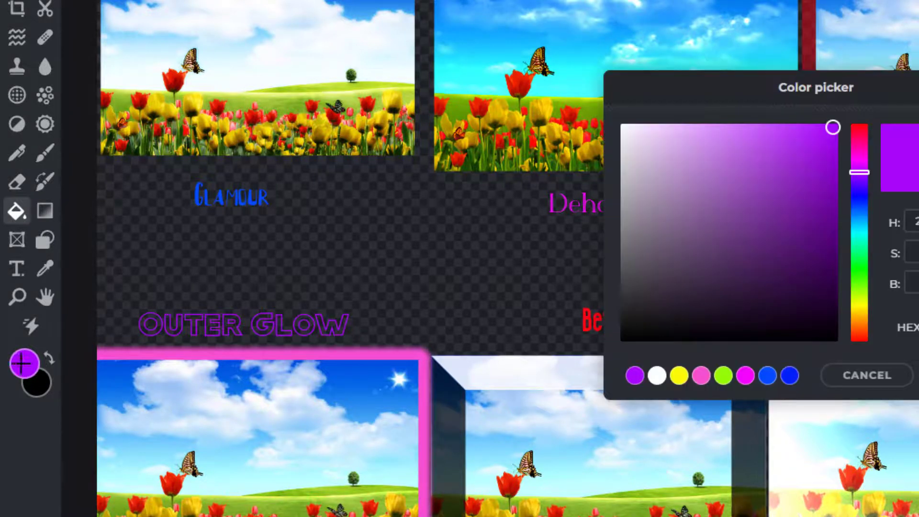
left_click_drag(835, 129, 664, 131)
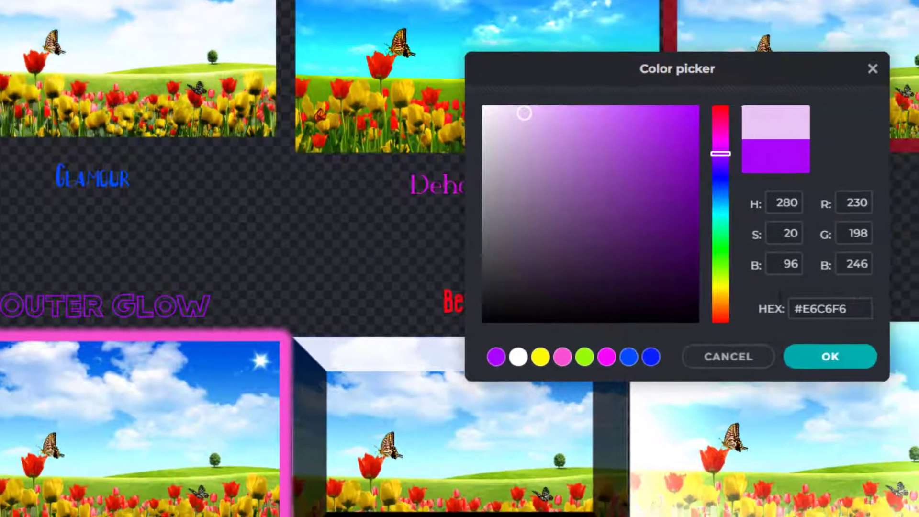
left_click(814, 356)
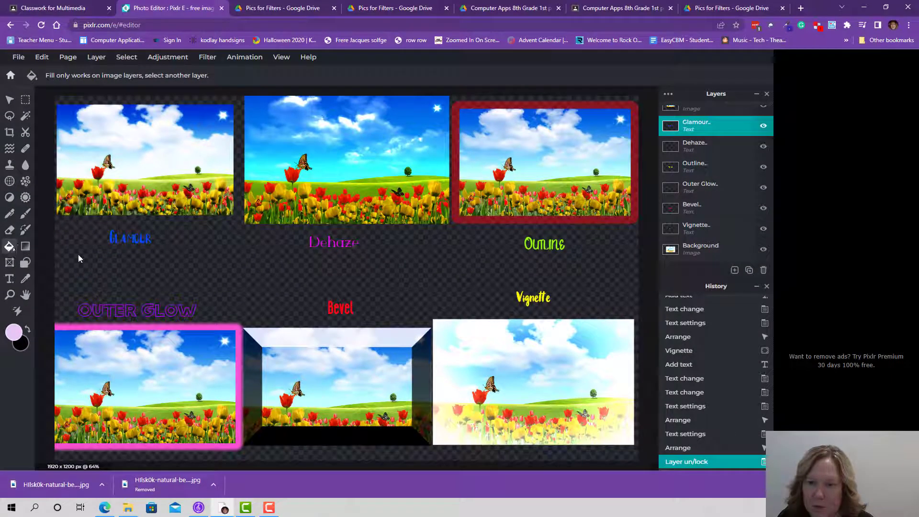
left_click(702, 250)
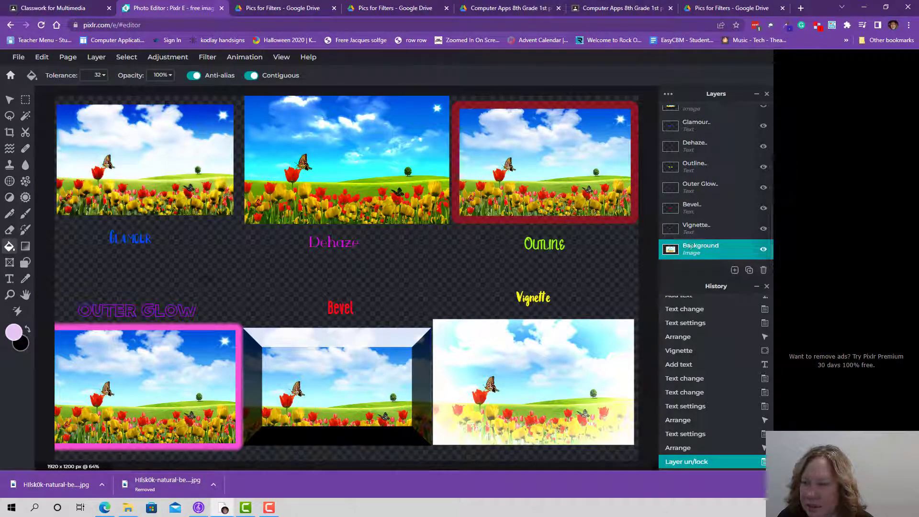
left_click(207, 259)
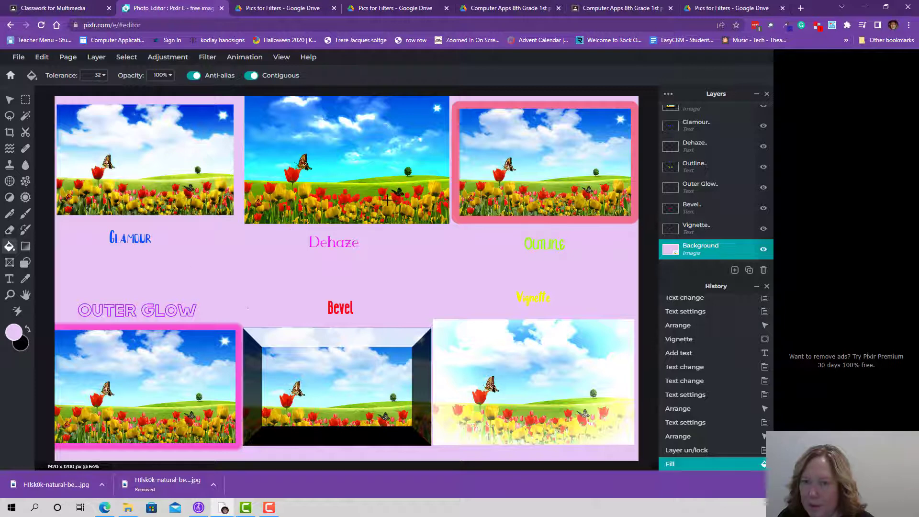
Open the save options for the collage and set the JPG quality to medium.
left_click(10, 59)
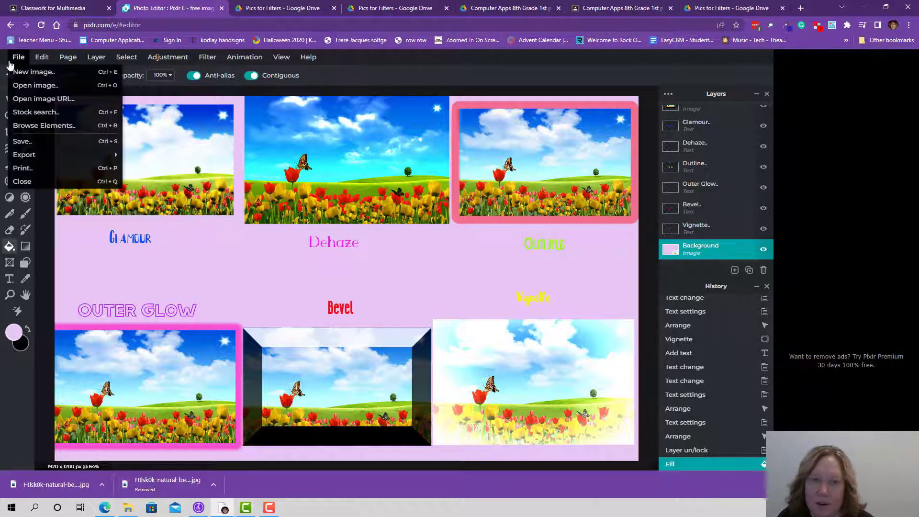
left_click(22, 142)
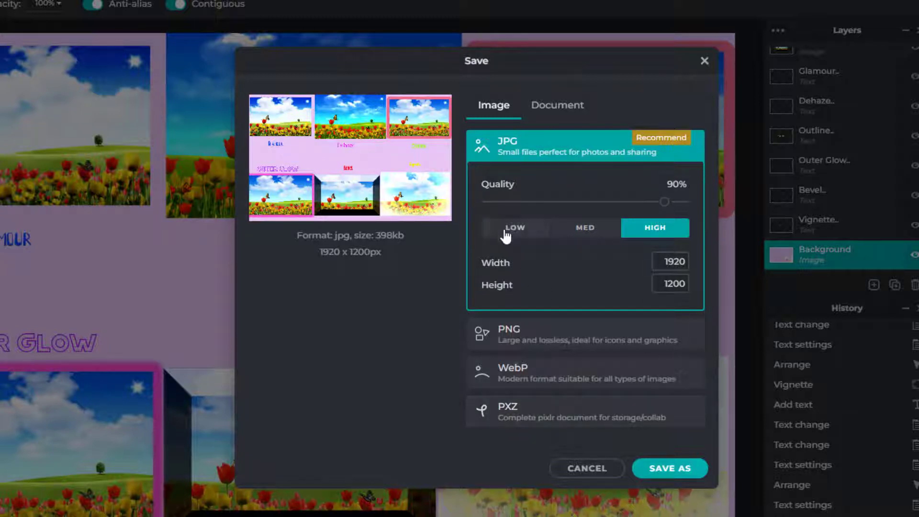
left_click(581, 228)
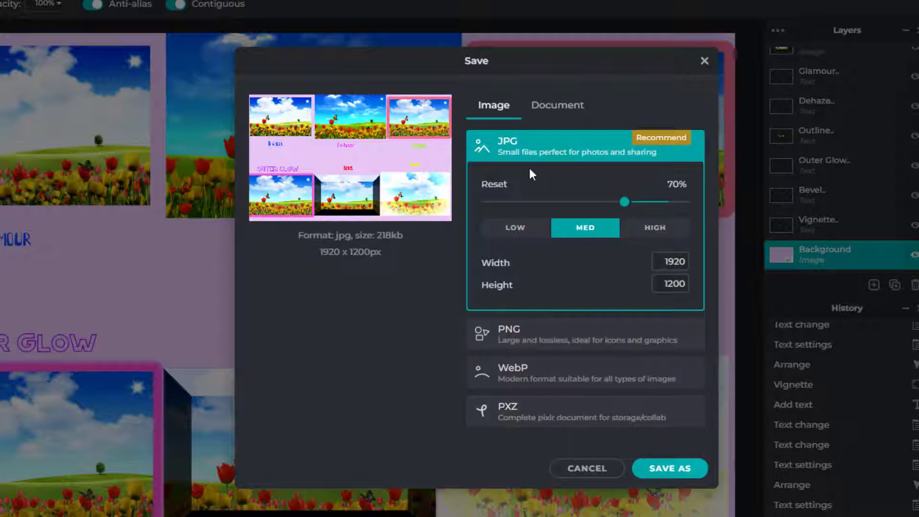
Save the collage as a JPG image named "filters" in the Documents folder and dismiss the premium offer.
left_click(666, 470)
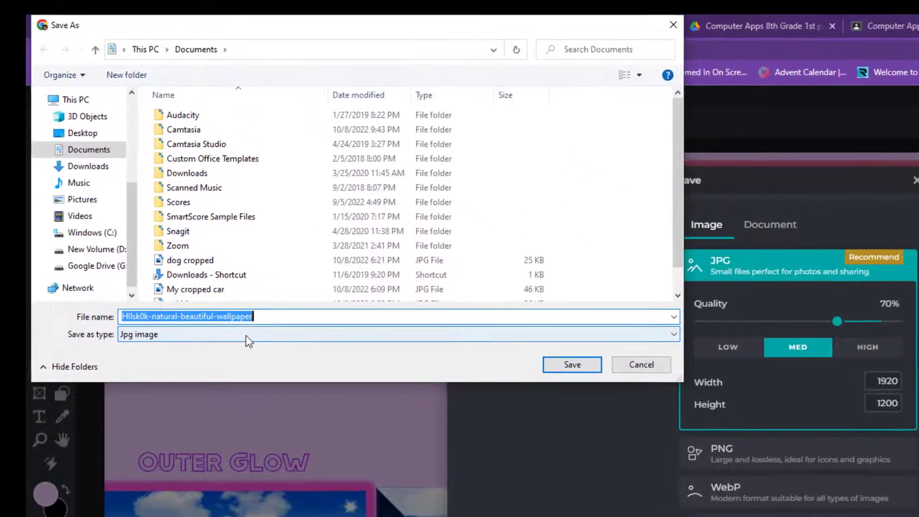
type("filter")
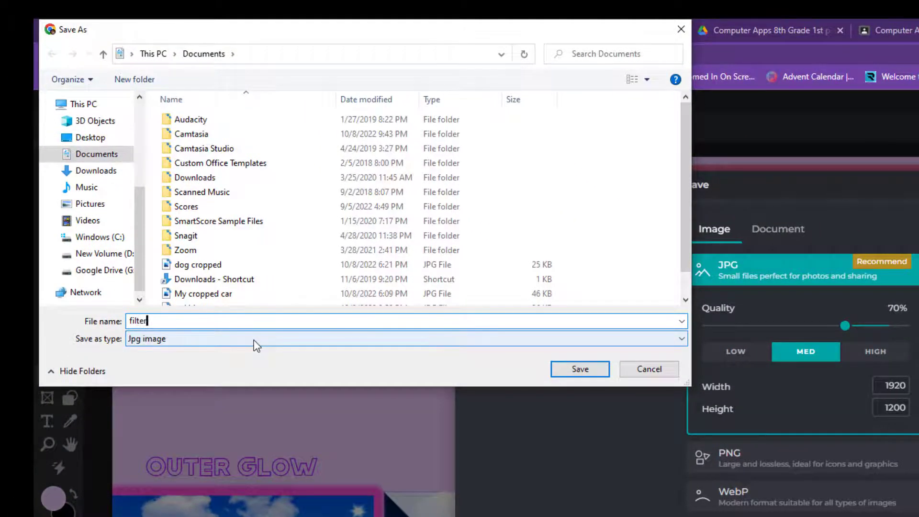
type("s")
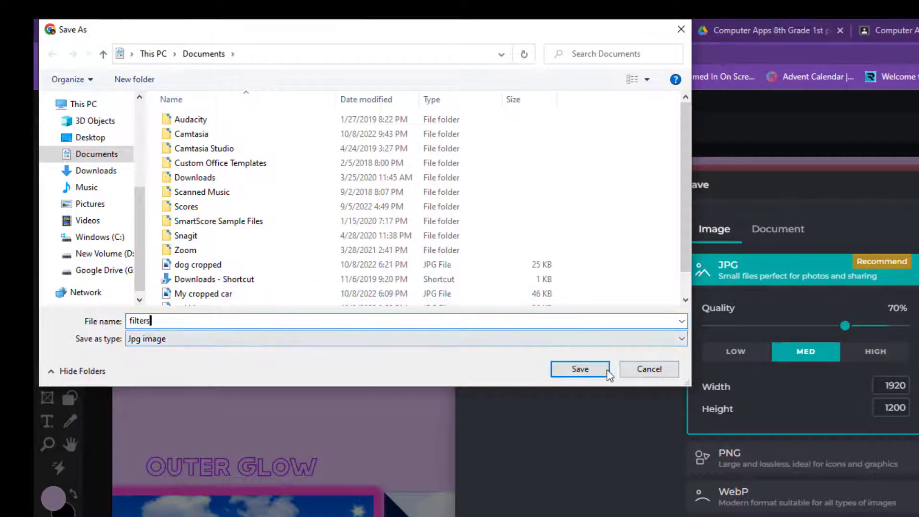
left_click(580, 369)
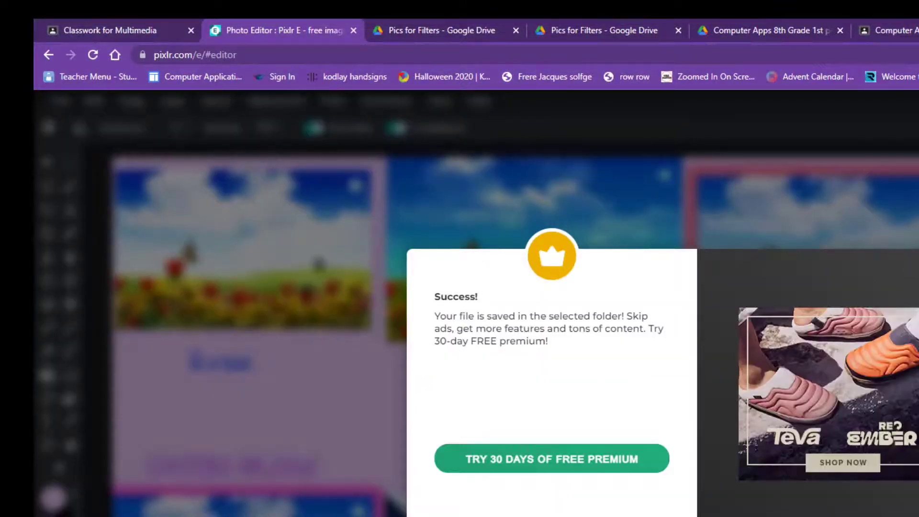
key("Escape")
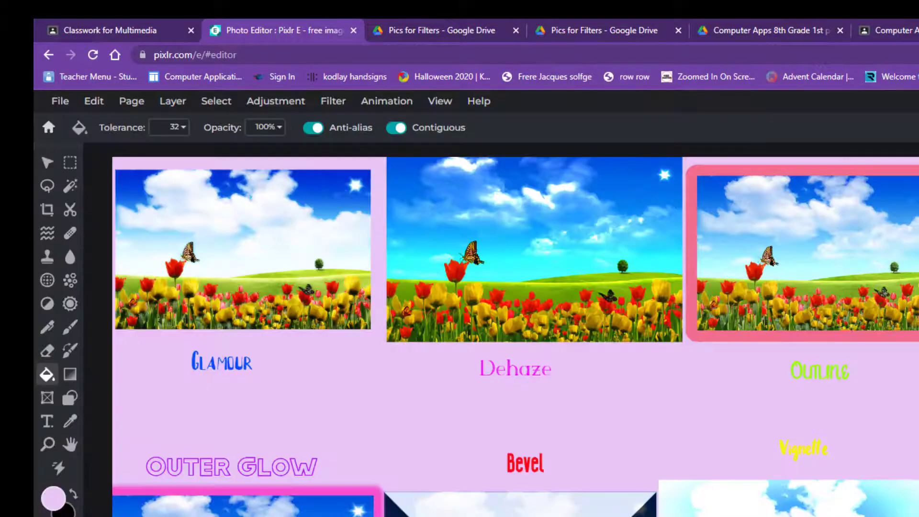
Switch to the "Lesson 5: Filters" assignment in Google Classroom.
left_click(119, 29)
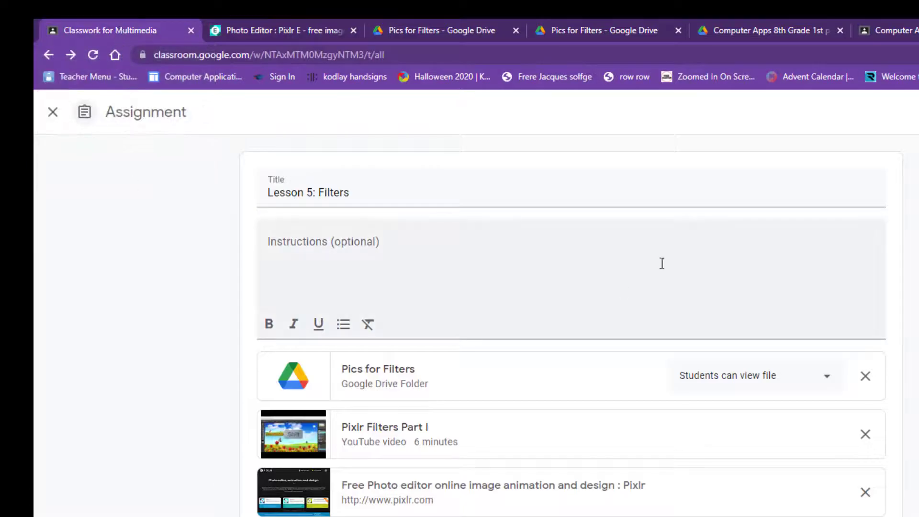